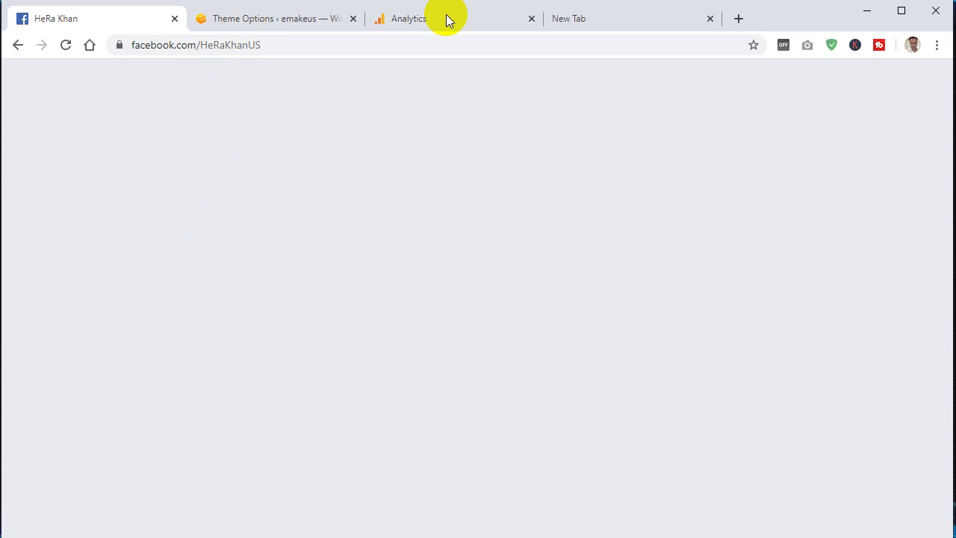
click(281, 18)
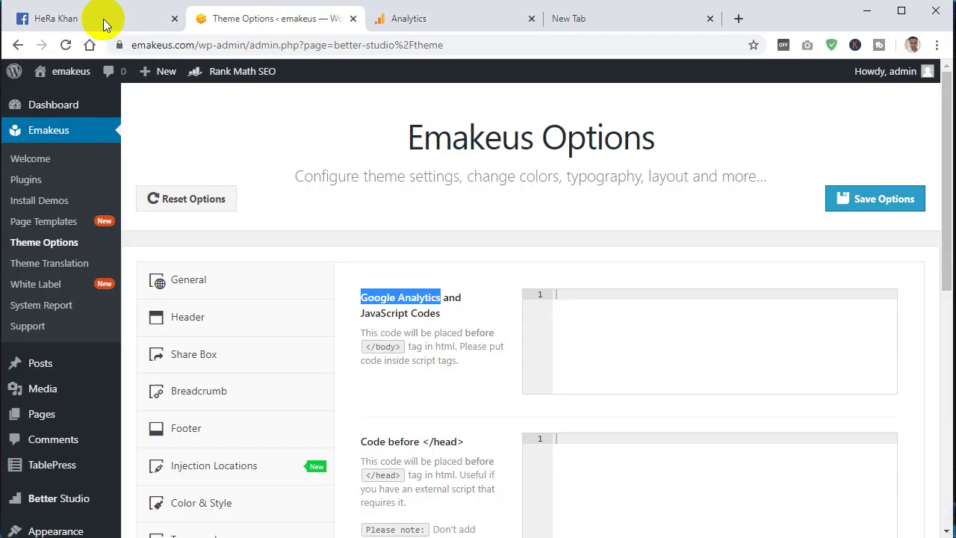
click(105, 23)
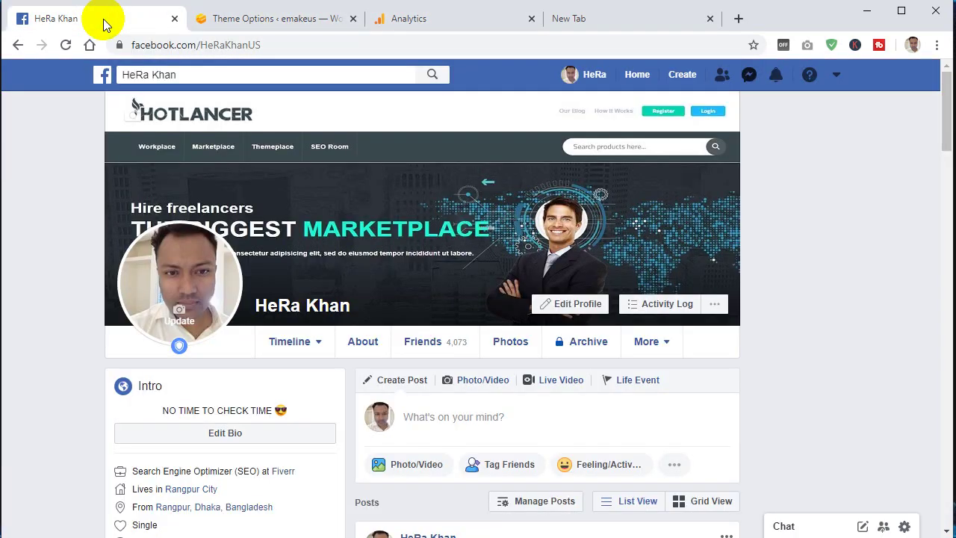
click(222, 25)
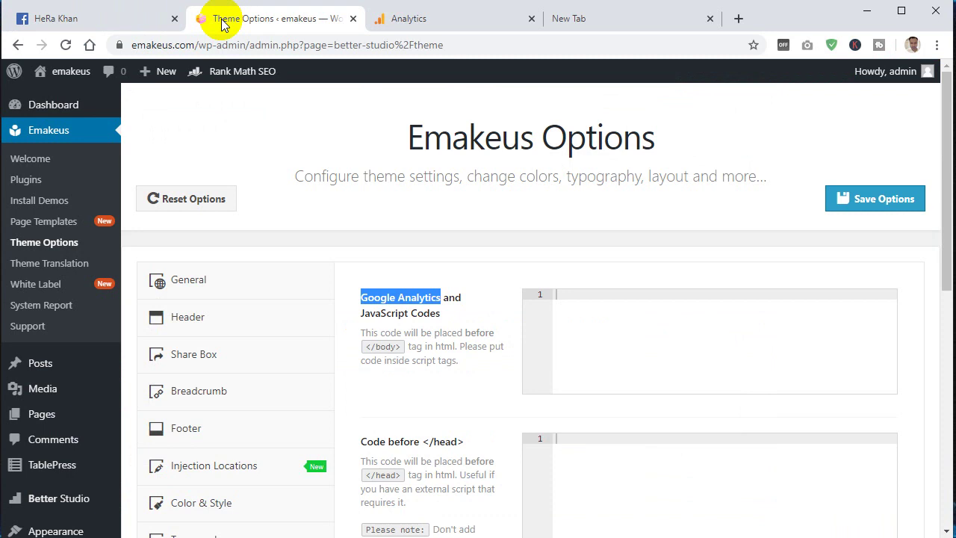
click(422, 20)
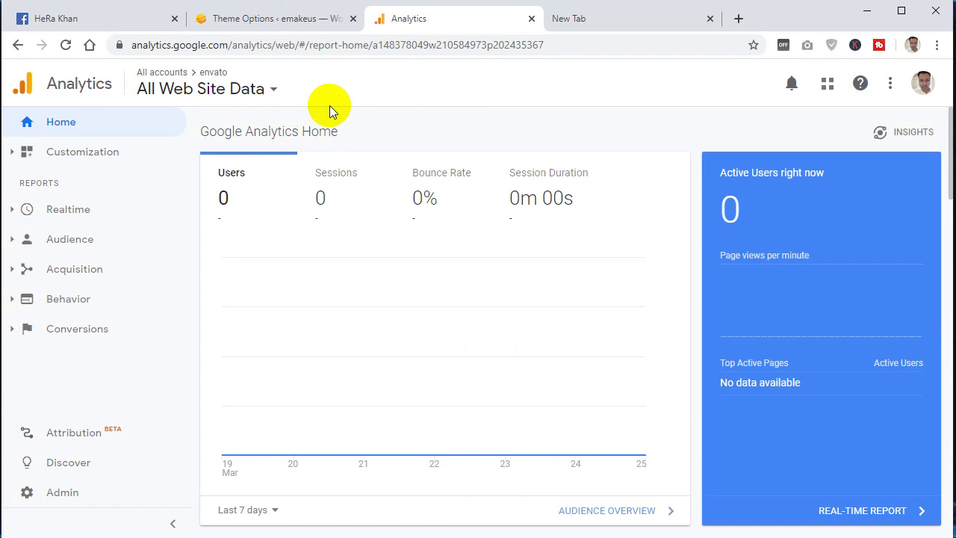
click(290, 19)
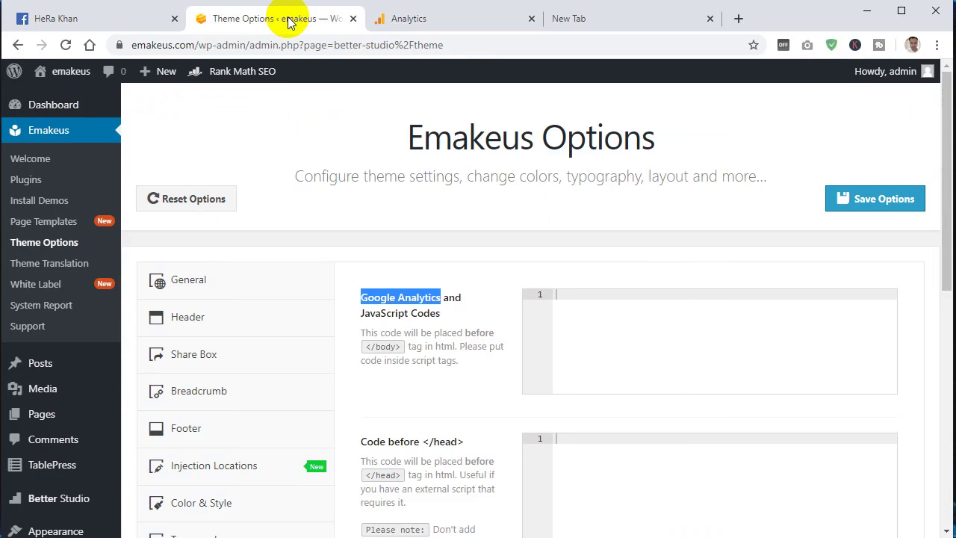
click(195, 45)
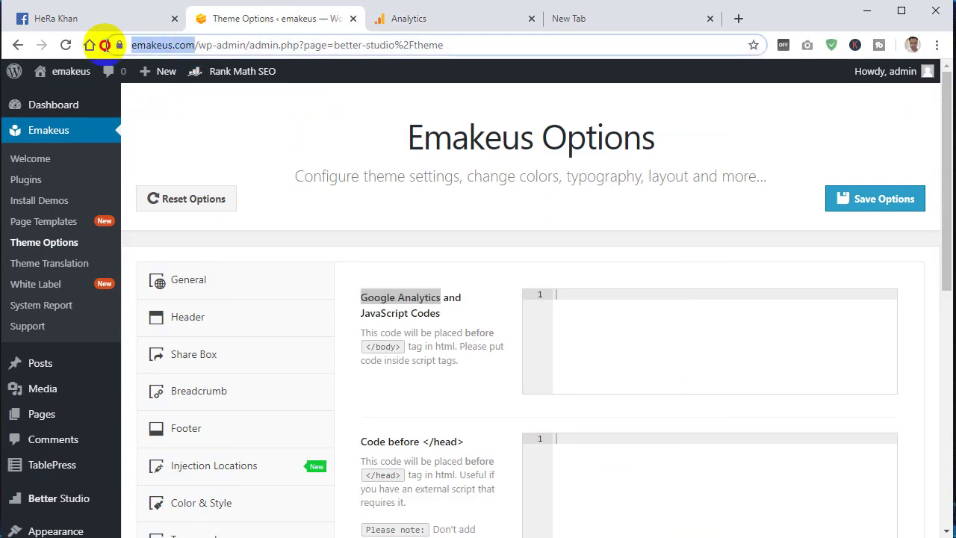
right_click(191, 45)
click(238, 124)
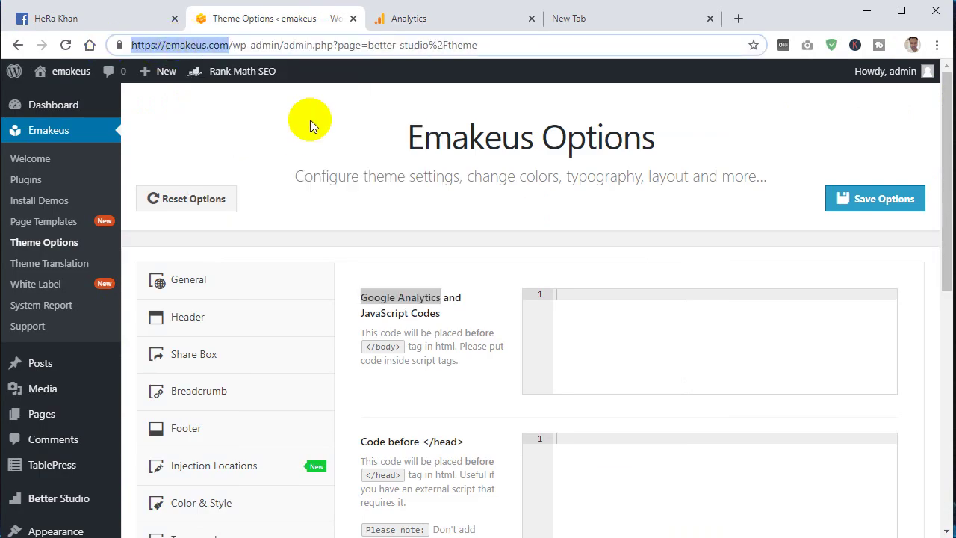
- Switch to Google Analytics and start creating a new account from its administration settings
click(453, 20)
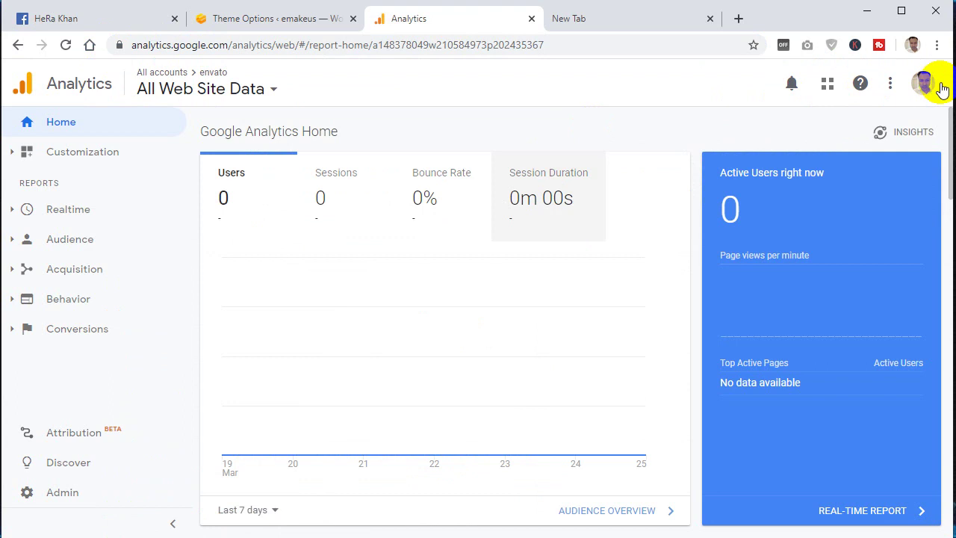
click(68, 496)
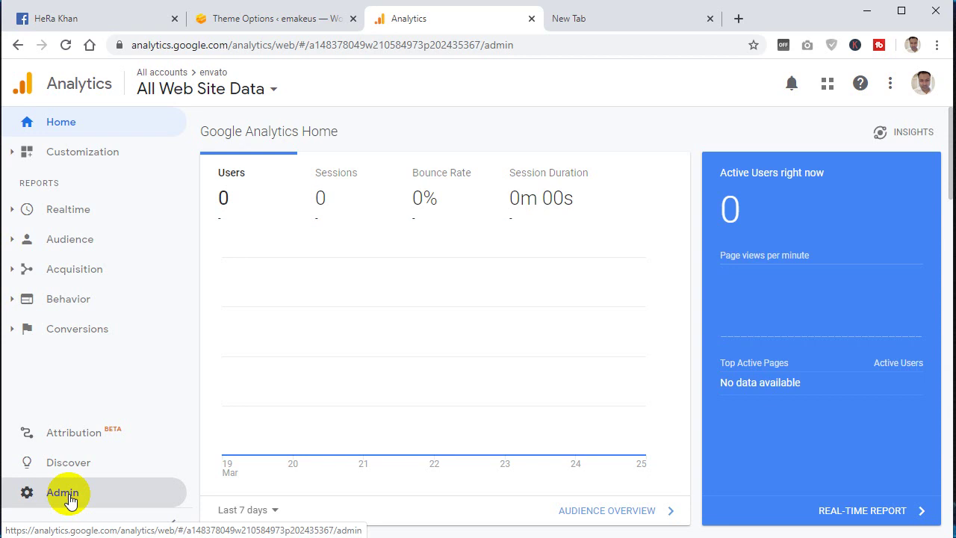
click(66, 494)
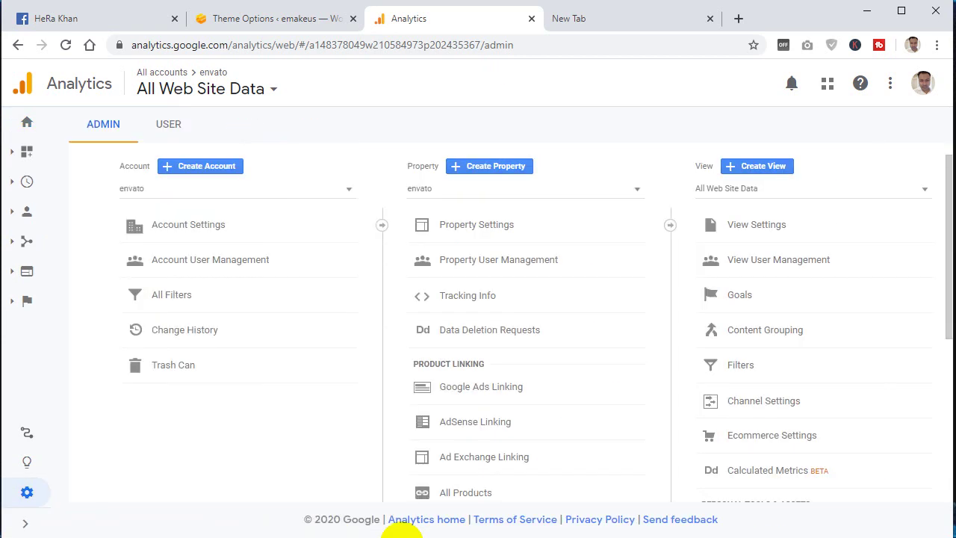
click(213, 172)
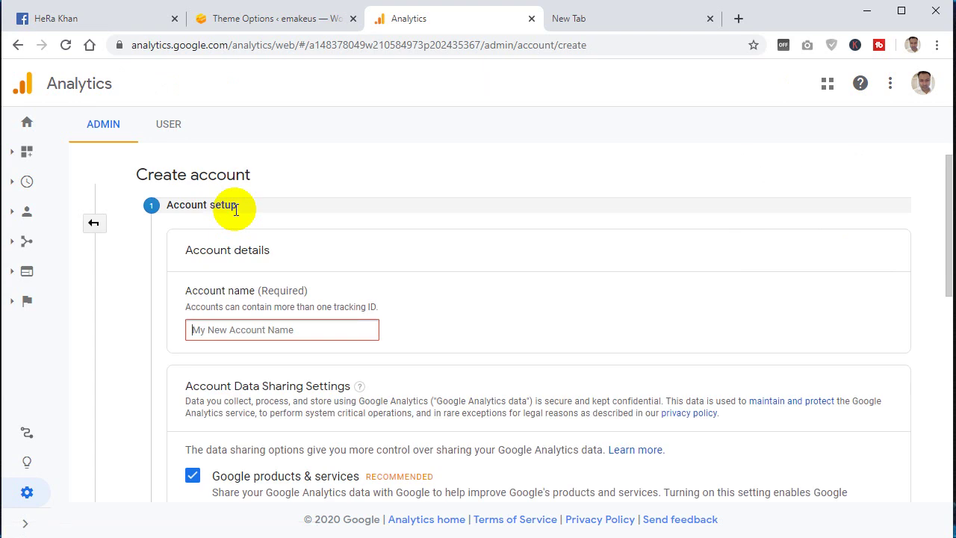
- Name the new account emakeus, keep the recommended data sharing settings, and continue to the measurement choice
text(em)
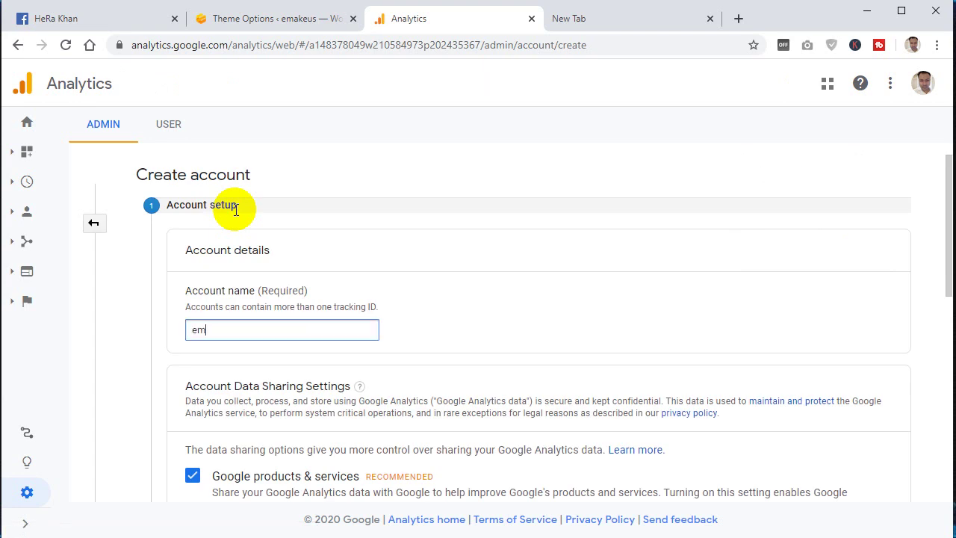
text(akeus)
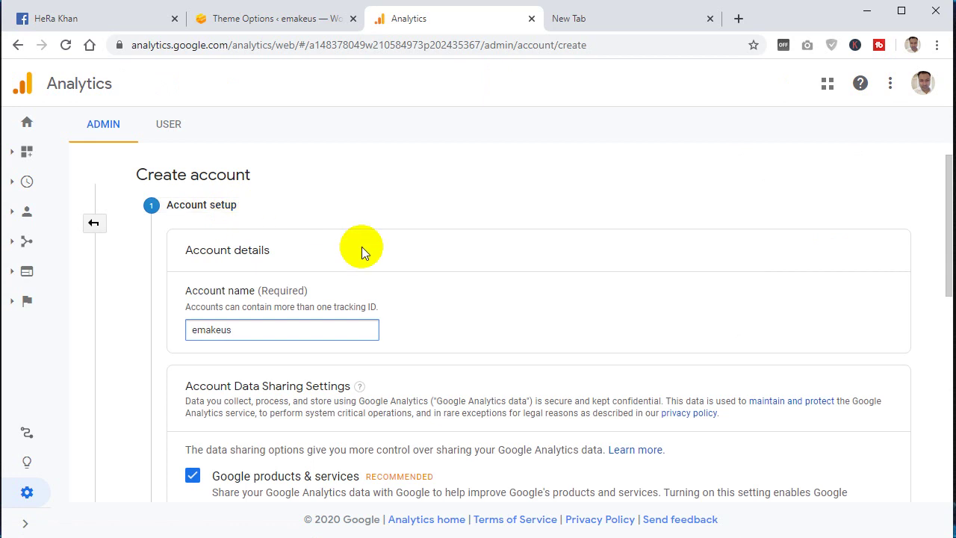
scroll(366, 245, down, 2)
scroll(374, 253, down, 4)
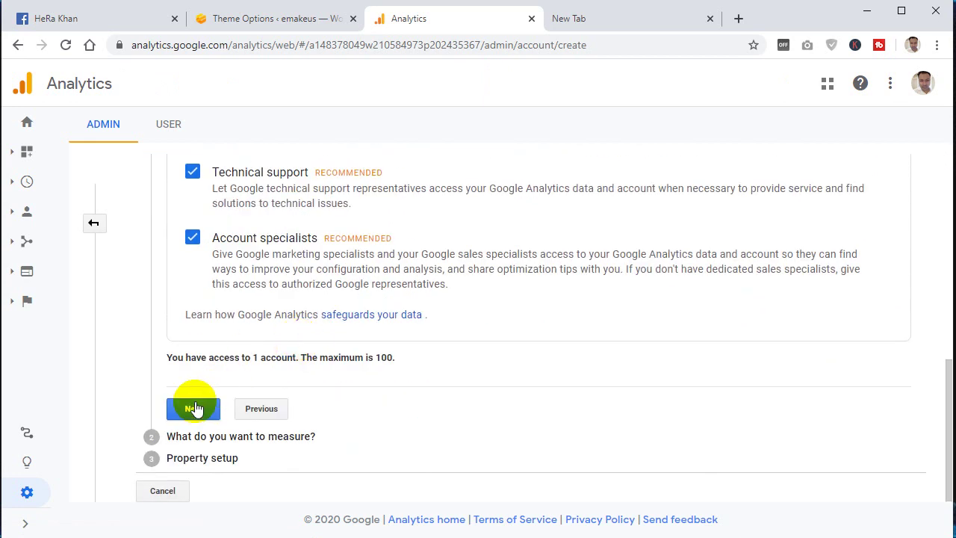
click(194, 409)
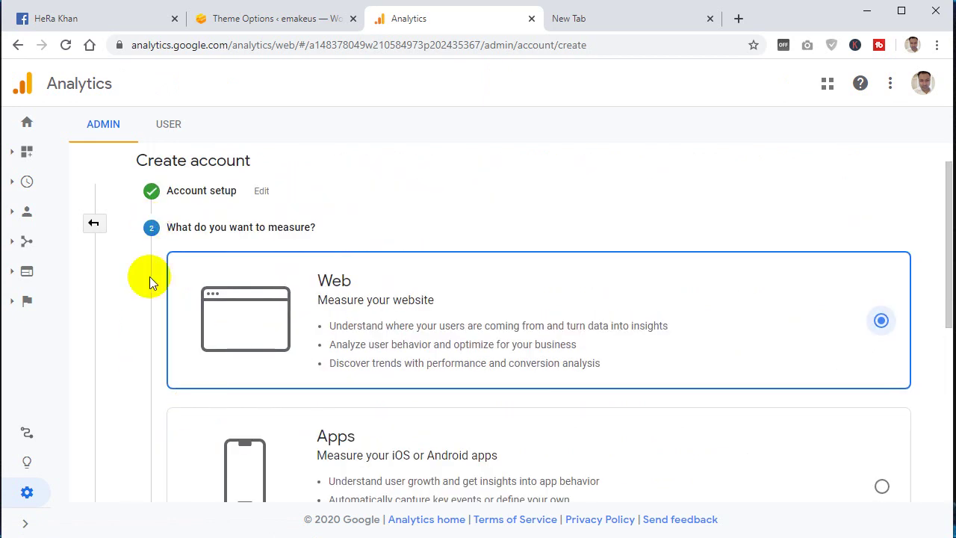
- Review the measurement options, keep Web as the choice, and continue to the property setup
scroll(150, 276, down, 2)
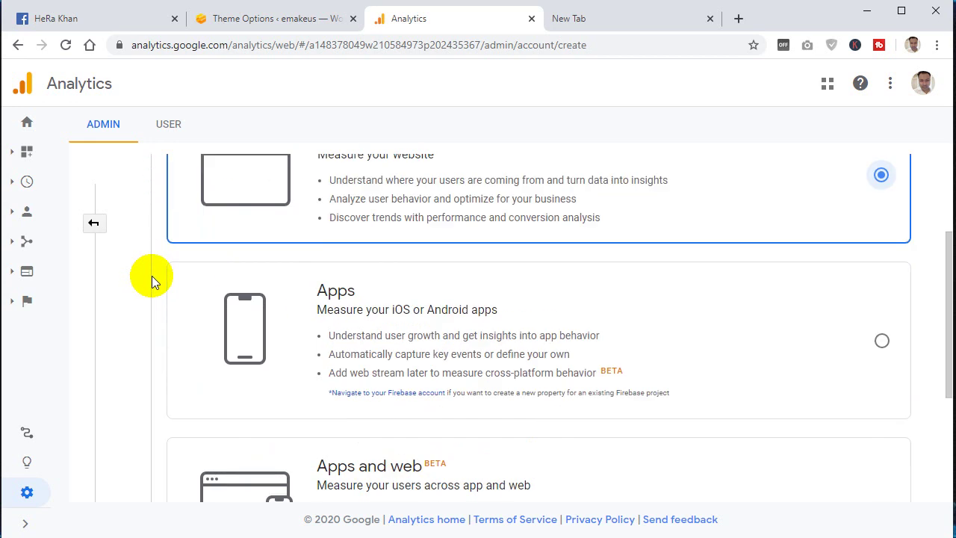
scroll(152, 277, down, 2)
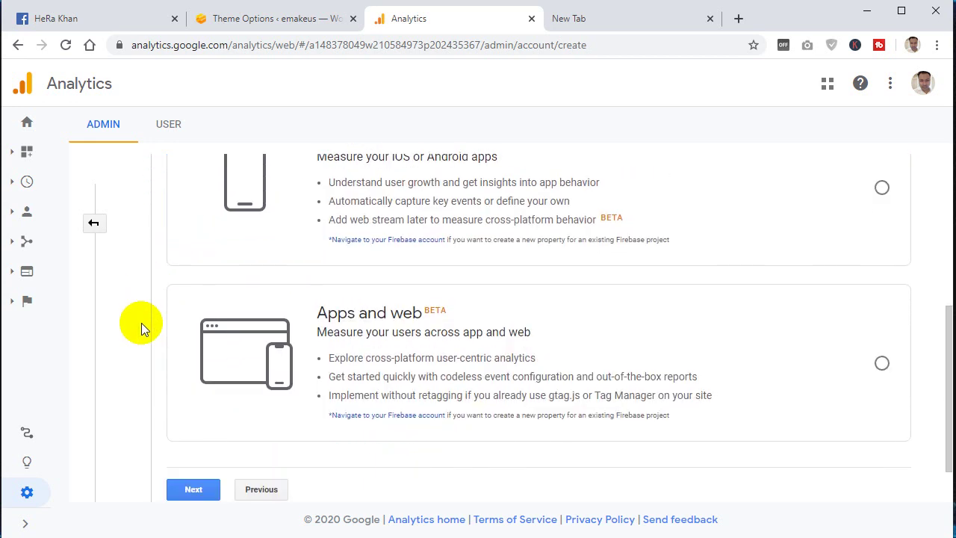
scroll(141, 322, up, 3)
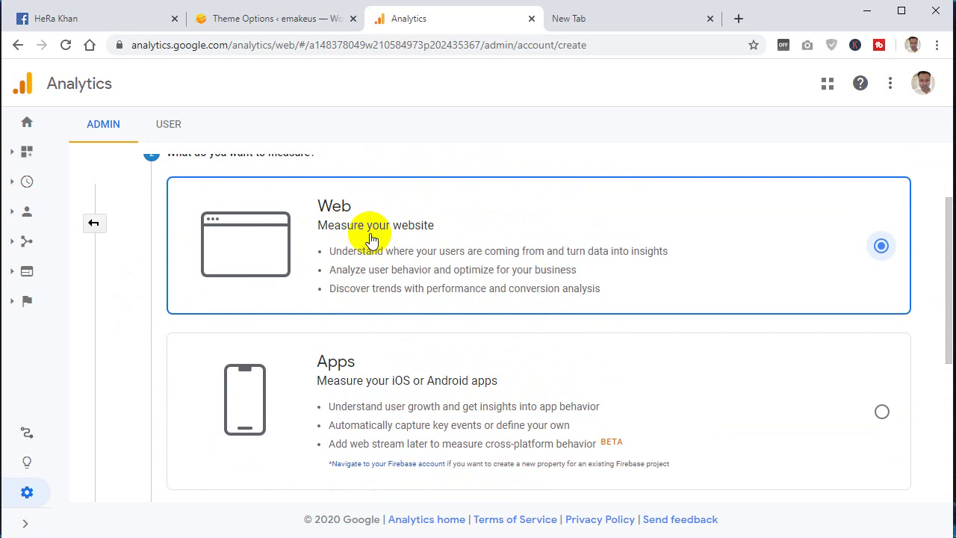
scroll(329, 231, down, 1)
scroll(329, 258, down, 2)
scroll(224, 483, down, 1)
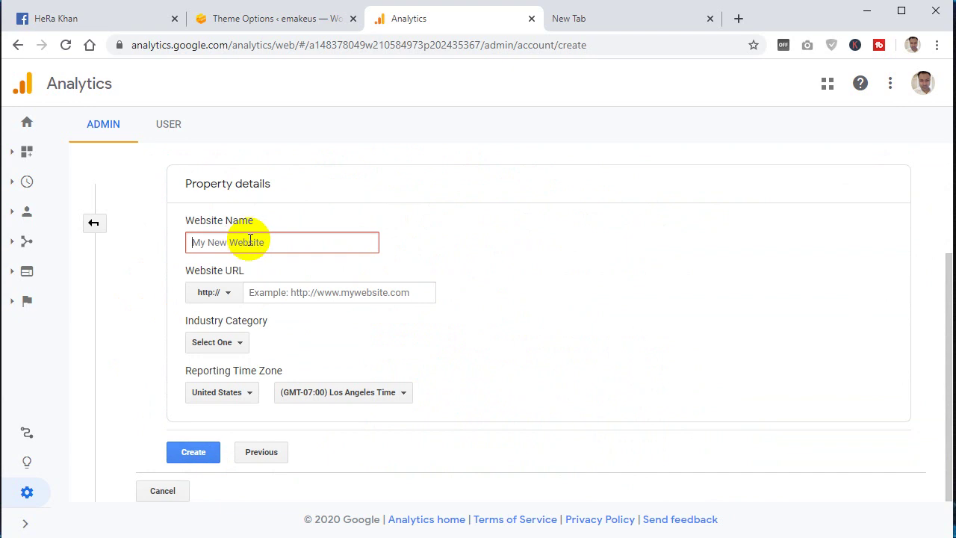
text(em)
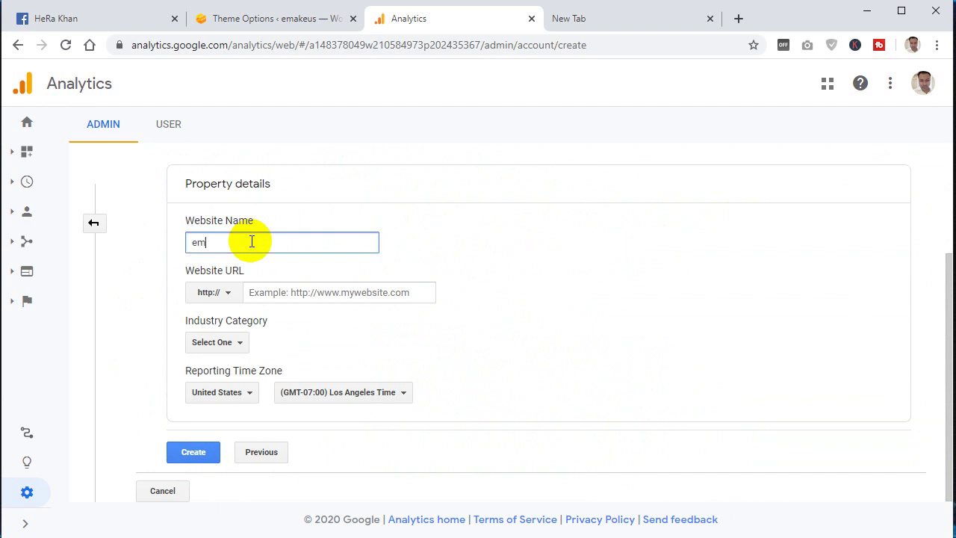
text(akeus.com)
click(283, 295)
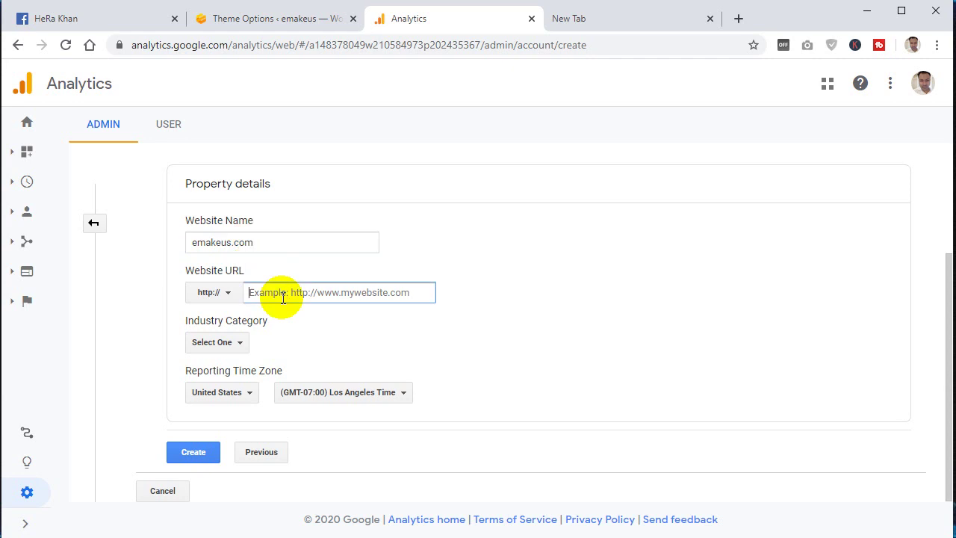
click(228, 294)
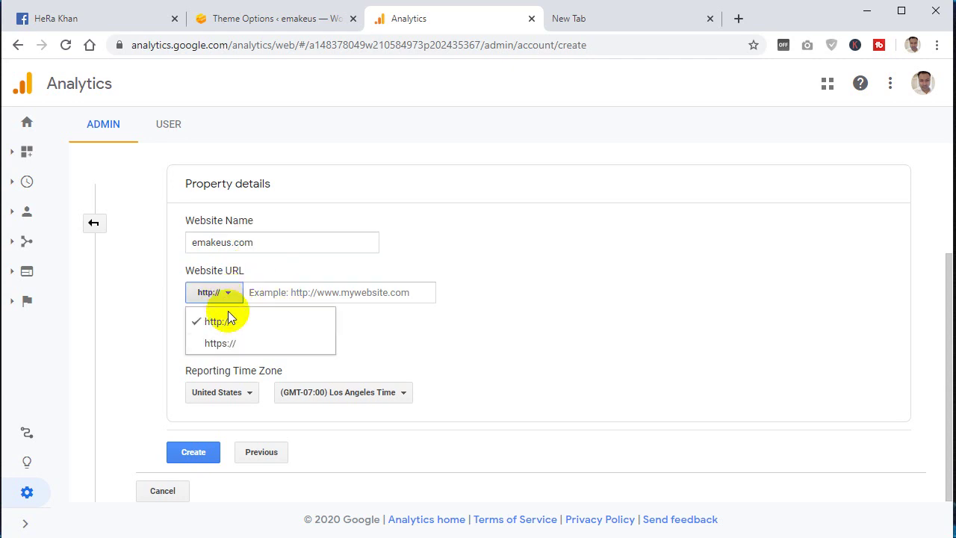
click(228, 342)
click(286, 292)
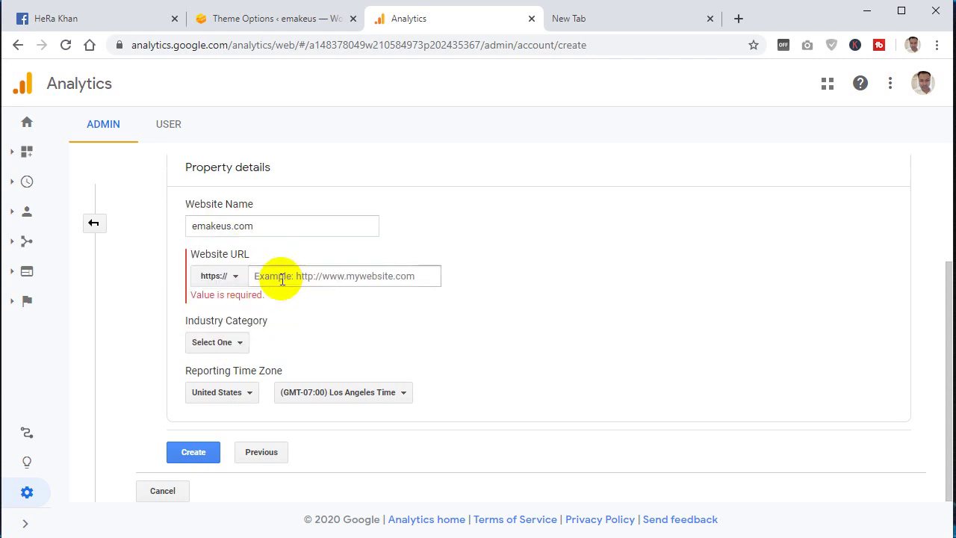
text(https://emakeus.com/)
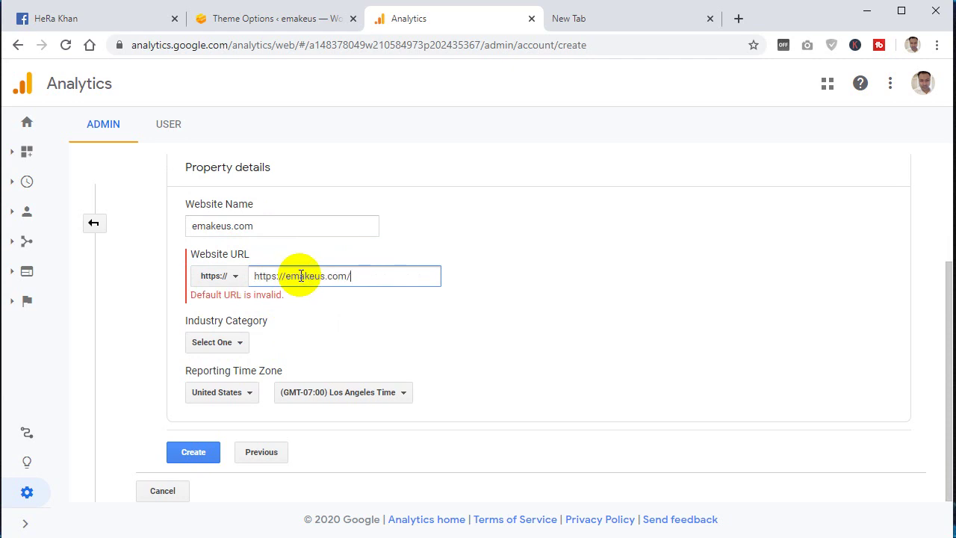
drag(252, 276, 283, 278)
key(BackSpace)
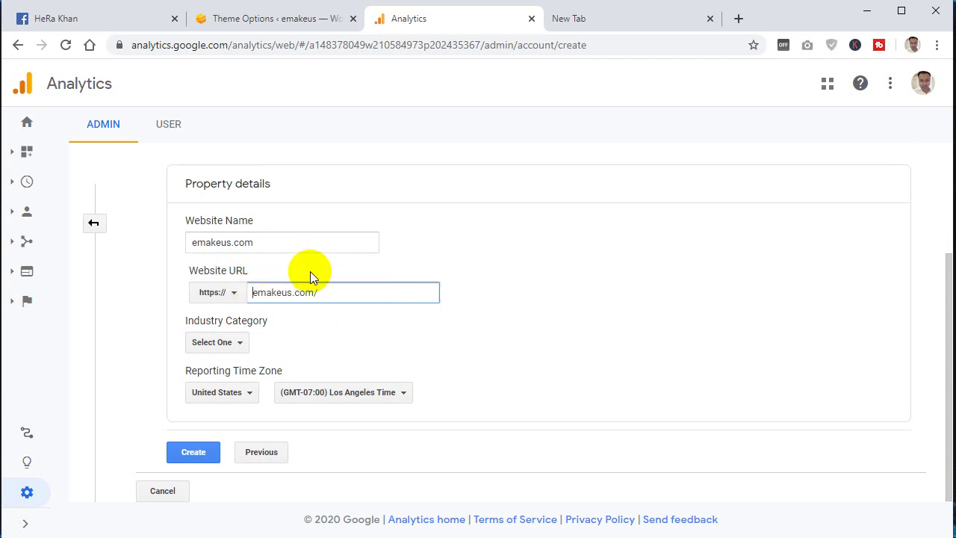
click(324, 292)
key(BackSpace)
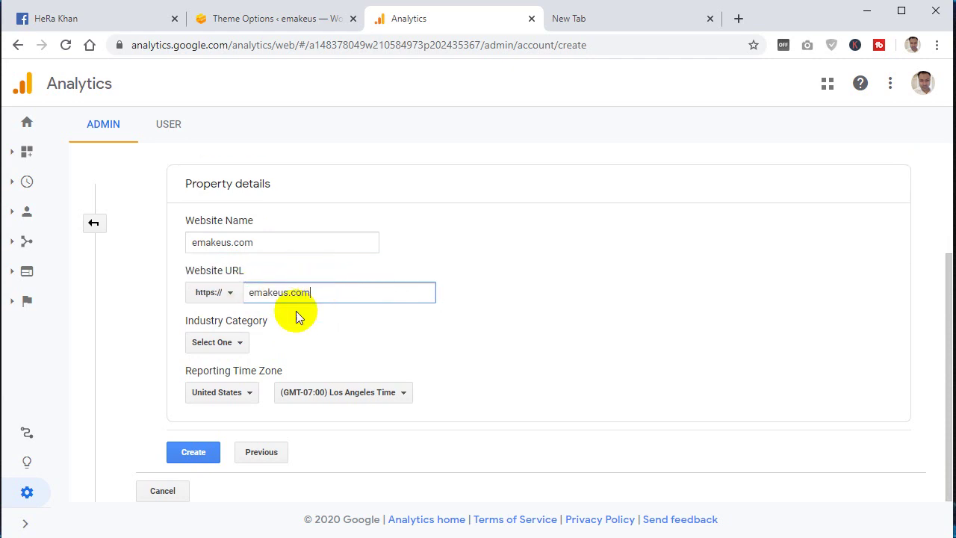
- Set the property's industry category to Internet and Telecom
click(231, 343)
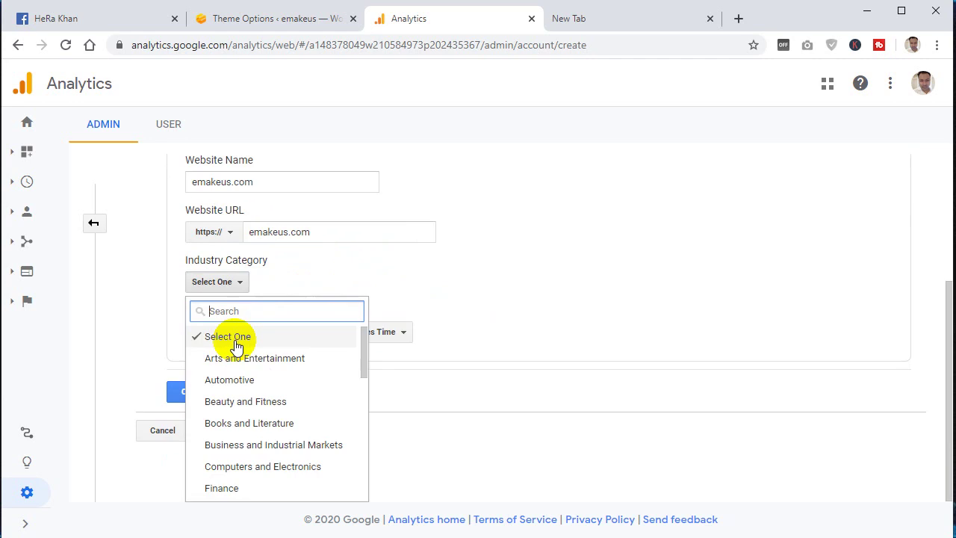
scroll(271, 364, down, 3)
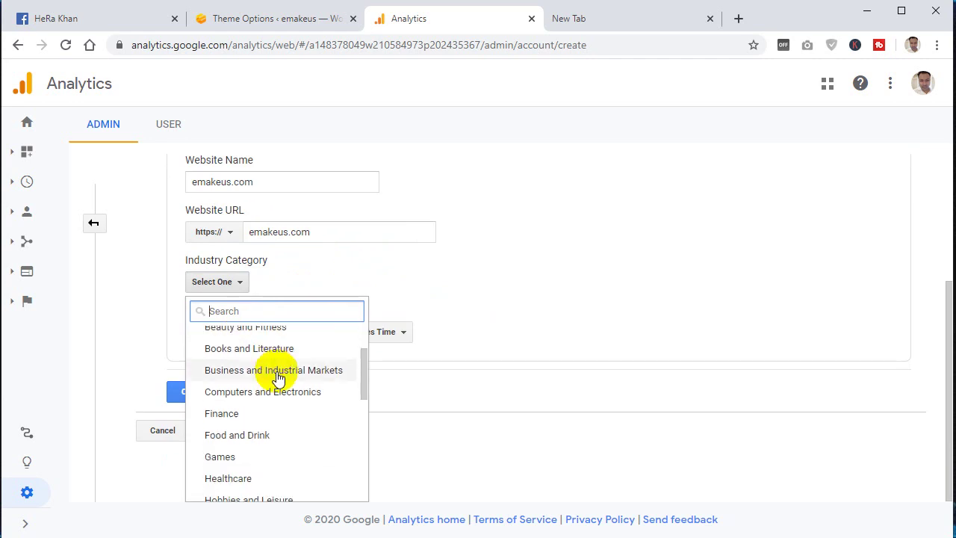
scroll(281, 455, down, 2)
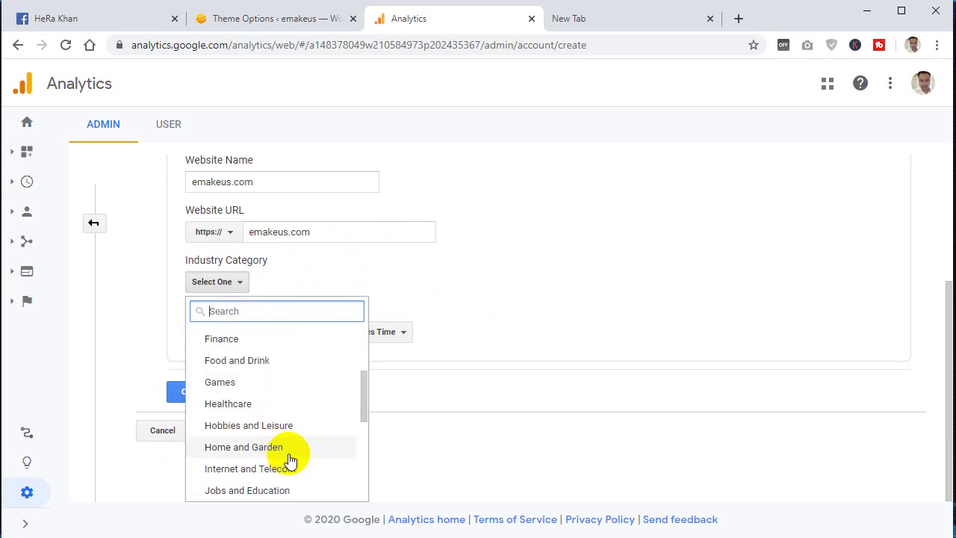
scroll(300, 461, down, 2)
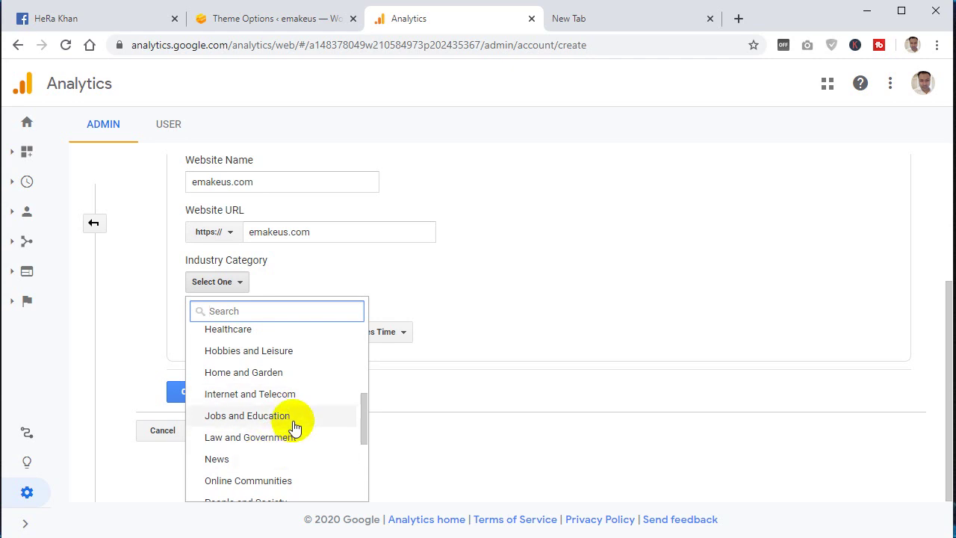
scroll(284, 466, down, 1)
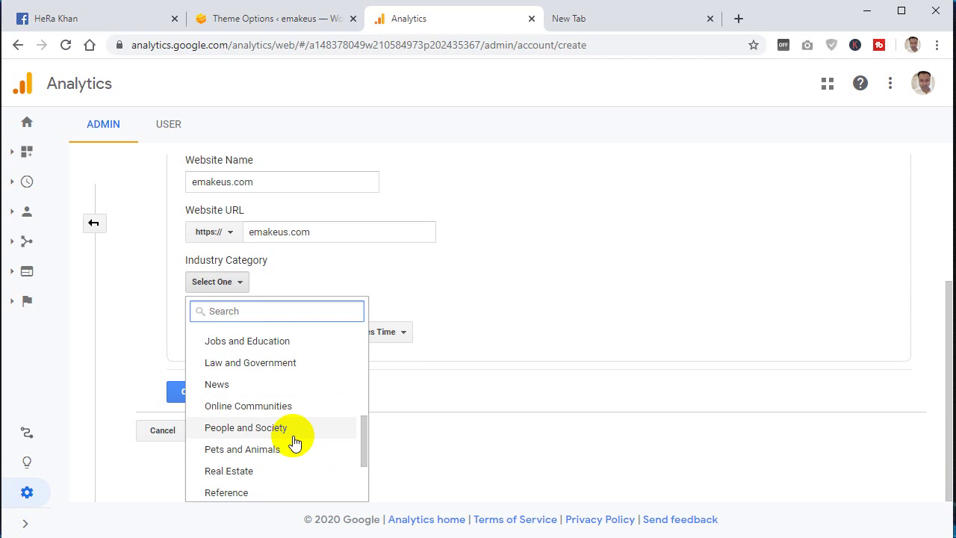
scroll(284, 470, down, 1)
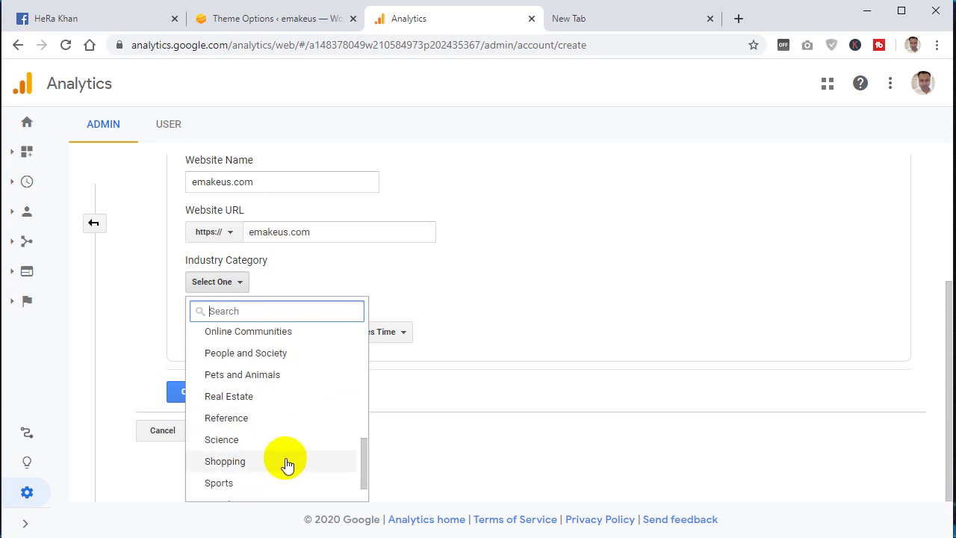
scroll(285, 468, down, 1)
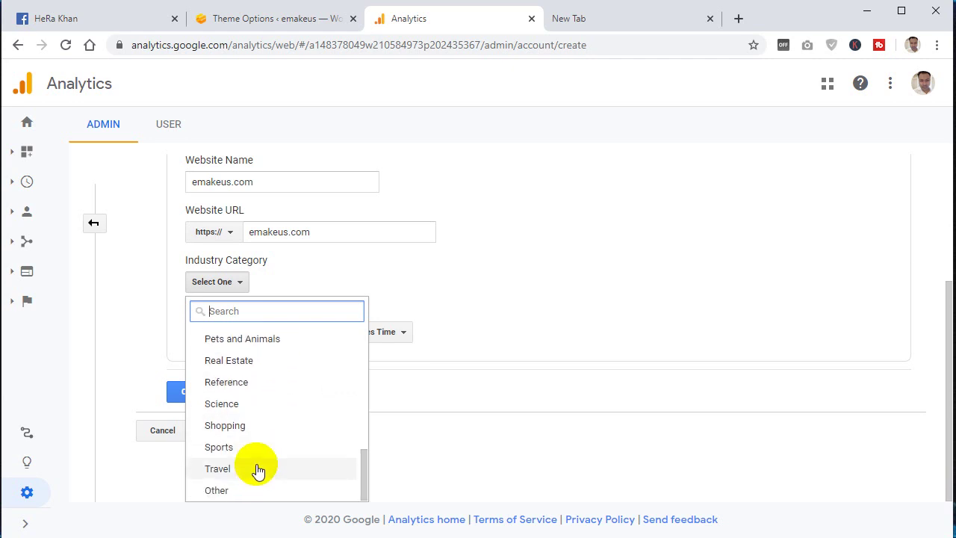
scroll(263, 456, up, 1)
scroll(268, 441, up, 1)
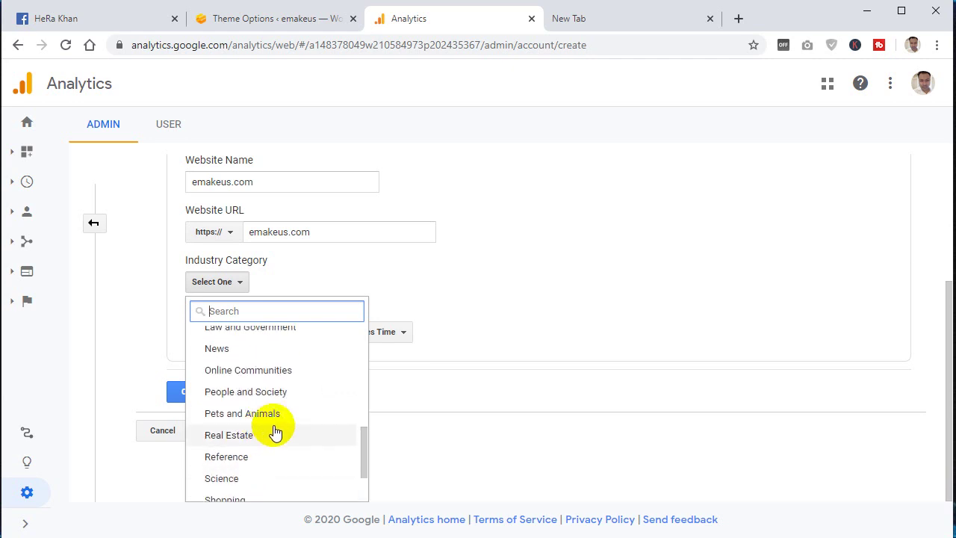
scroll(275, 430, up, 1)
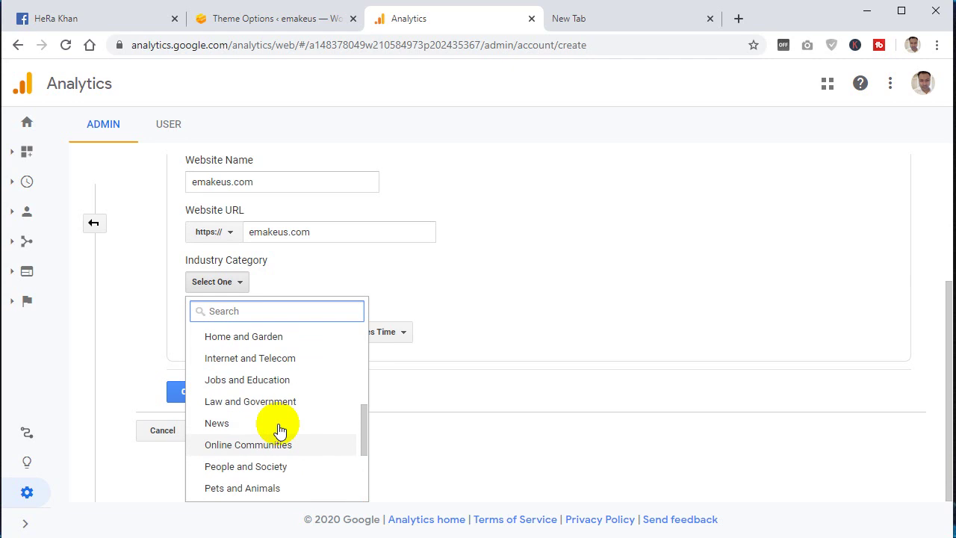
click(241, 359)
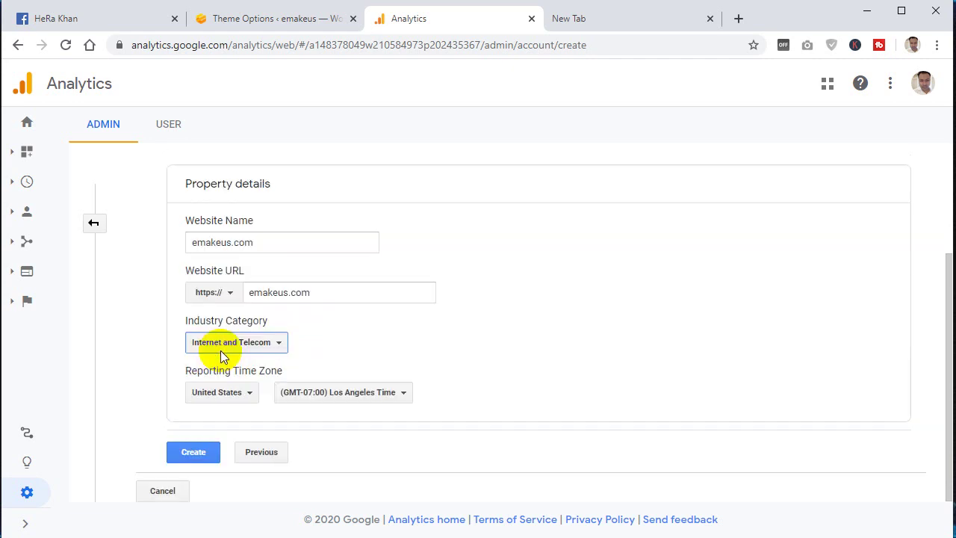
- Set the reporting time zone country to Bangladesh and submit the property details for creation
click(243, 403)
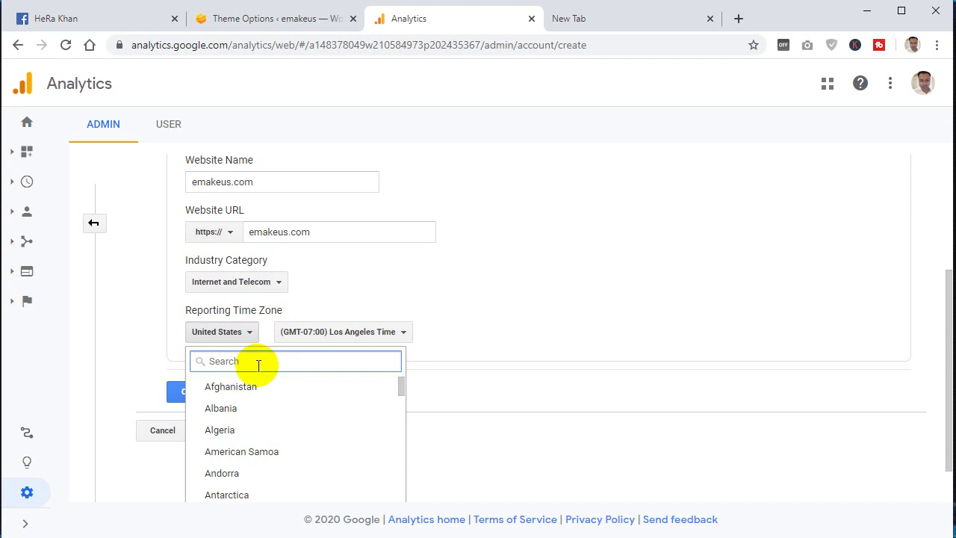
text(bang)
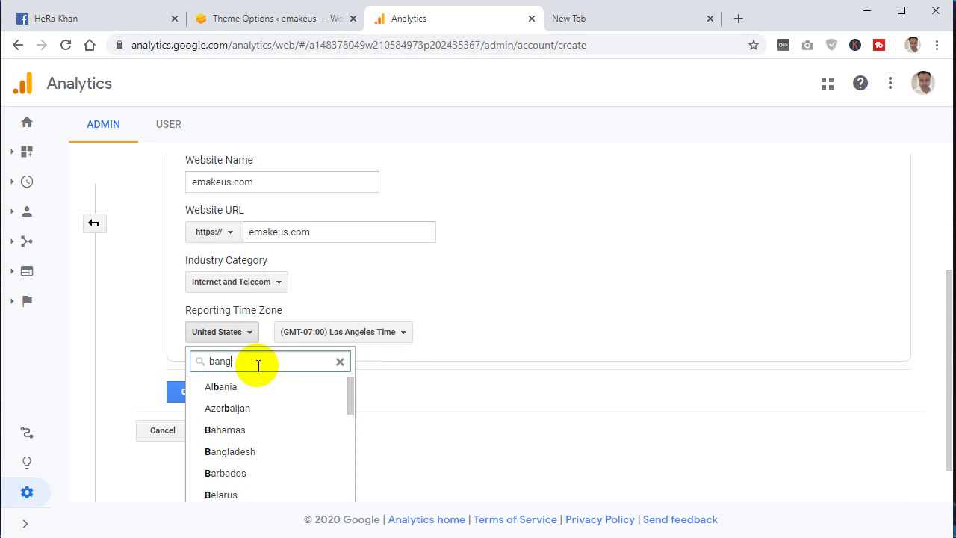
click(270, 453)
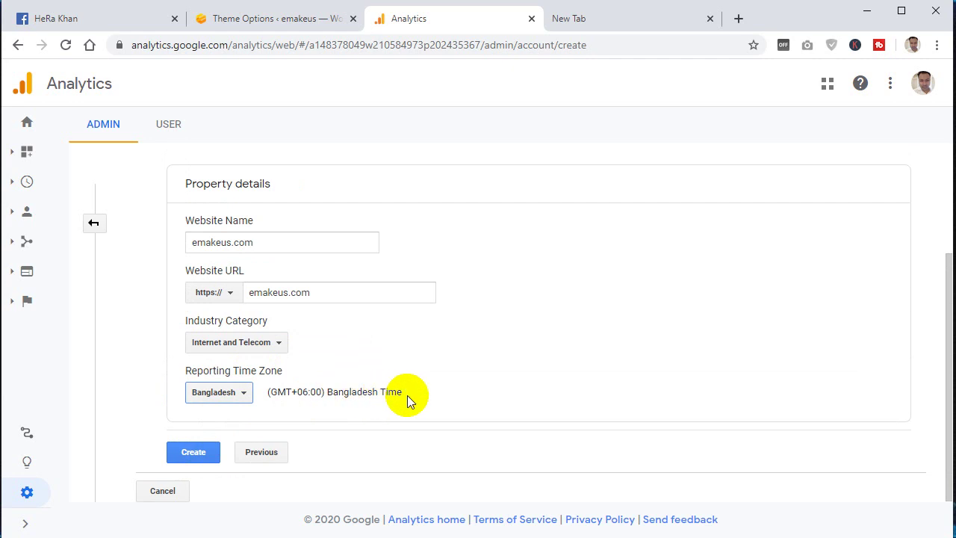
click(193, 453)
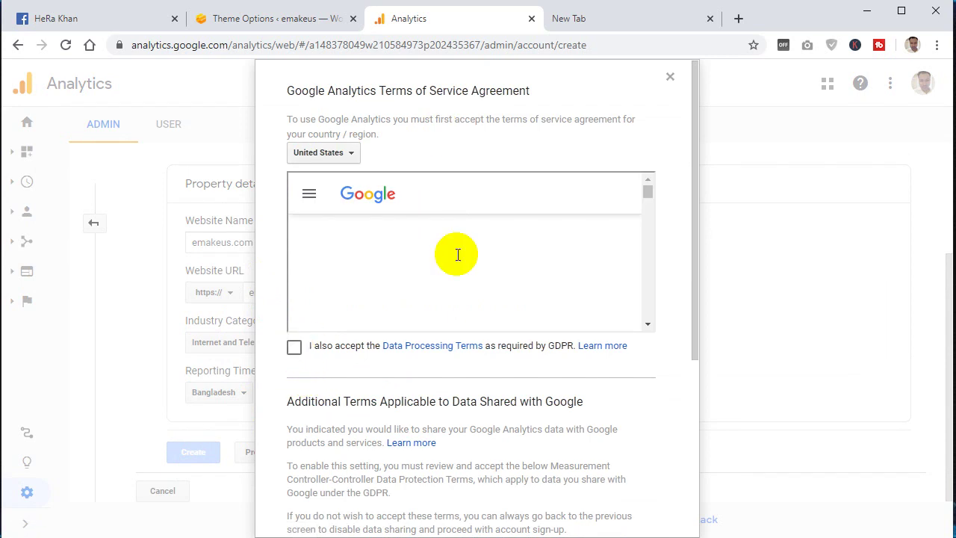
- Accept the GDPR Data Processing Terms and the Measurement Controller-Controller Data Protection Terms, and agree to the Google Analytics service agreement
click(294, 348)
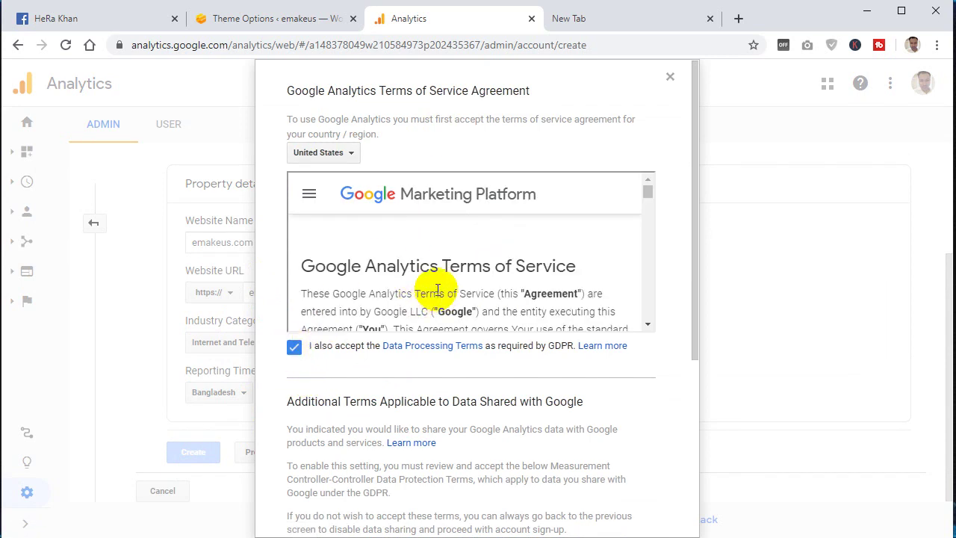
scroll(685, 317, down, 4)
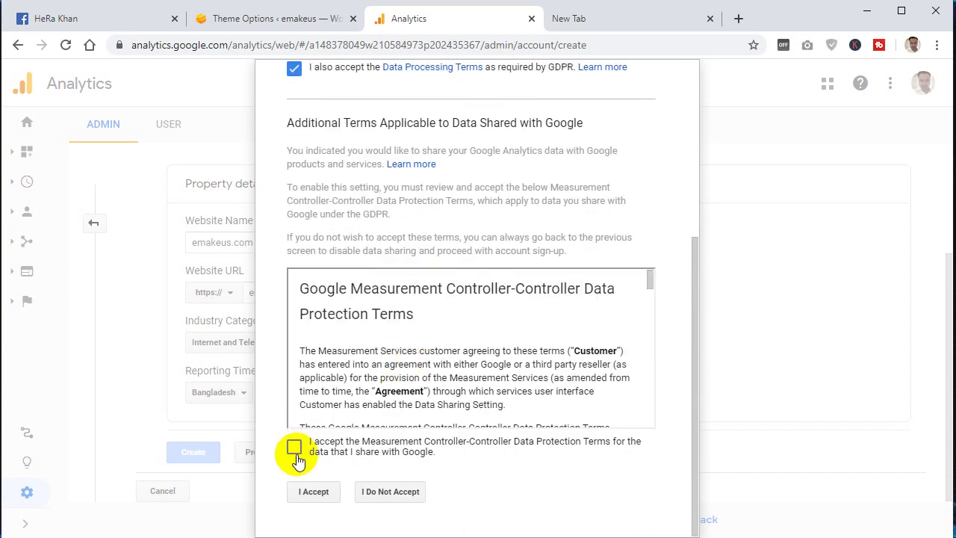
click(296, 454)
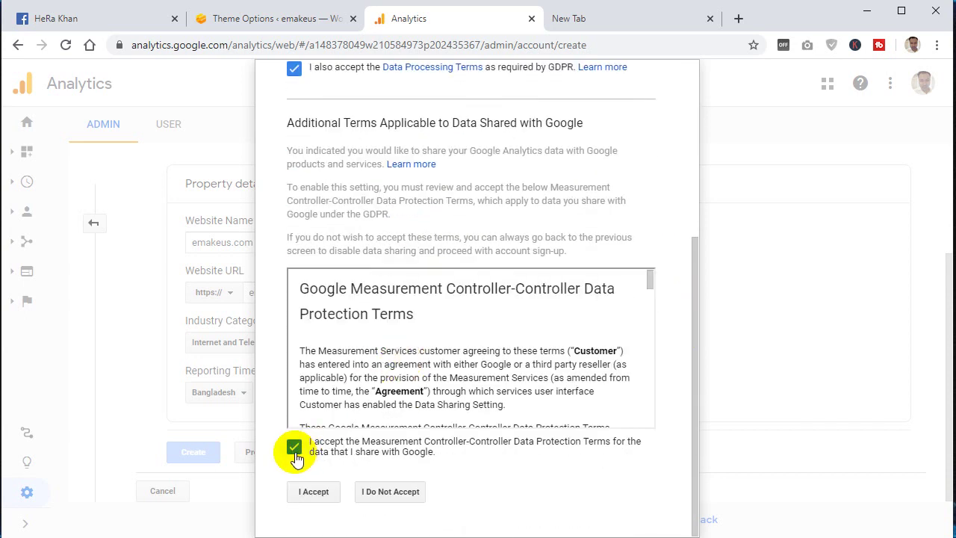
click(319, 498)
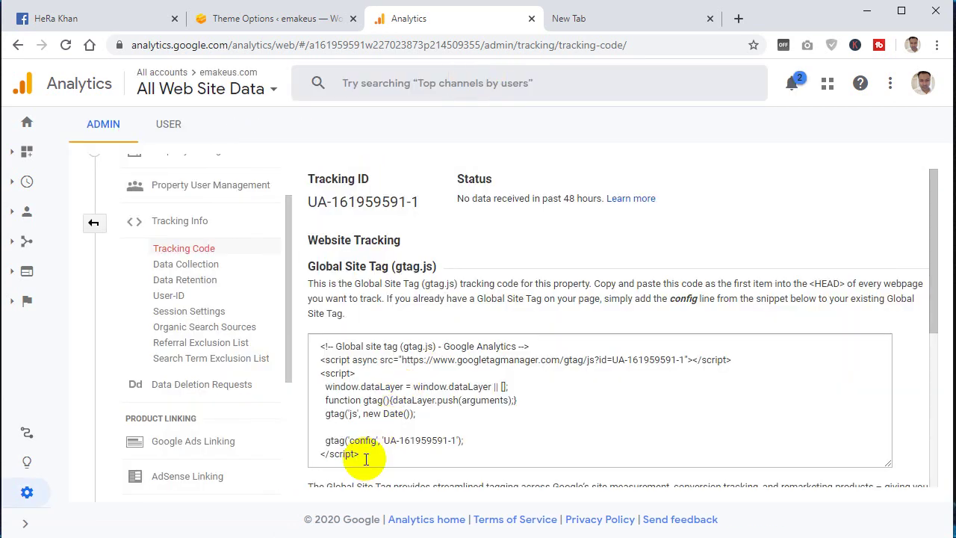
- Copy the entire Global Site Tag (gtag.js) tracking code of the emakeus.com property
drag(365, 455, 317, 352)
right_click(319, 352)
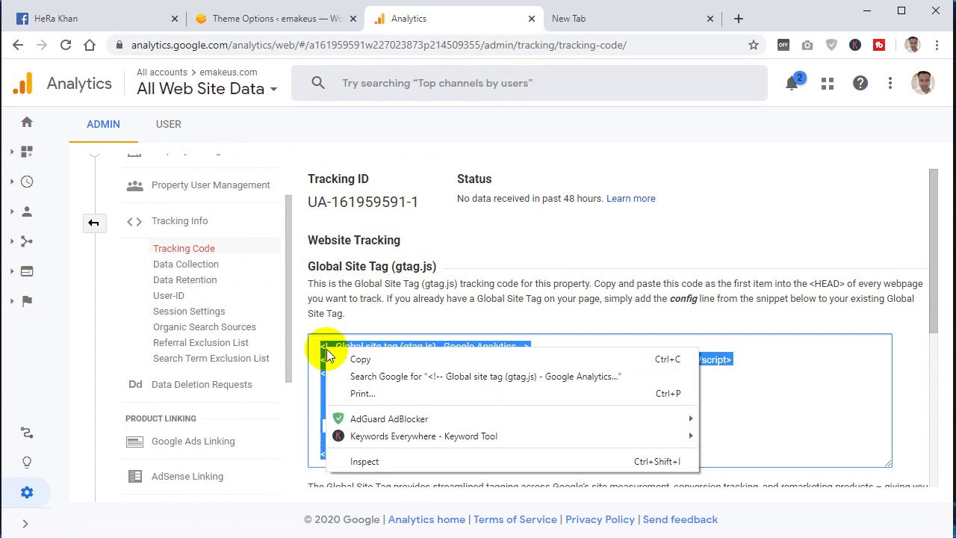
click(359, 362)
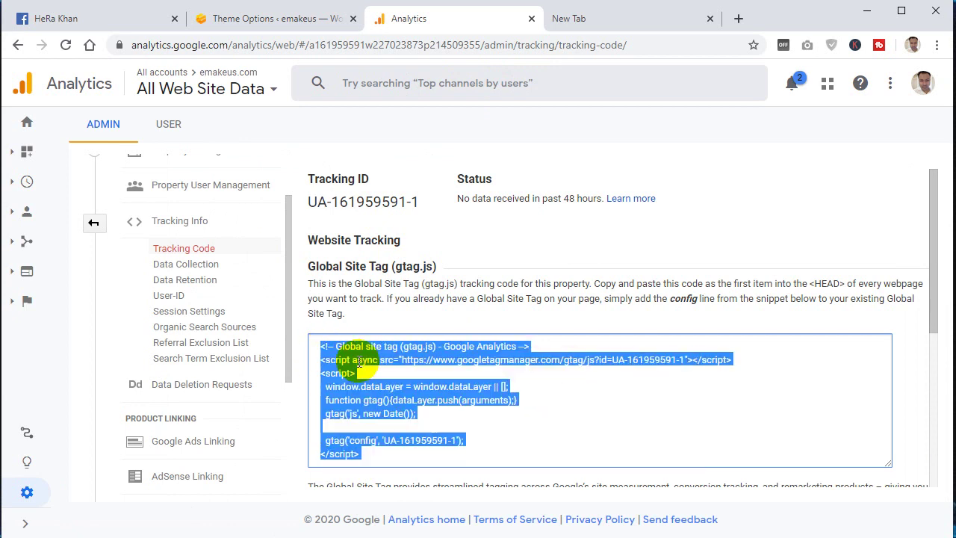
- Switch to the WordPress theme options, paste the tracking code into Google Analytics and JavaScript Codes, and save the options
click(252, 21)
click(376, 318)
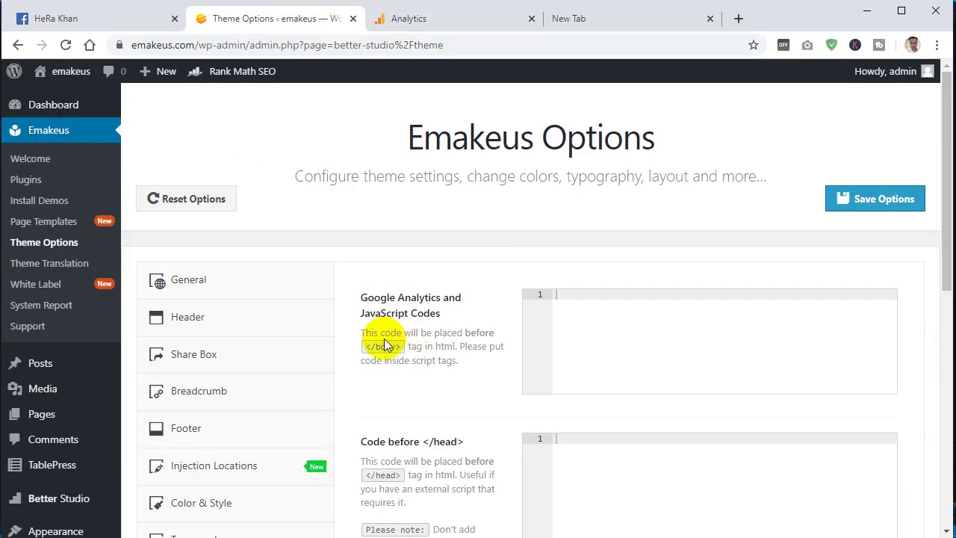
drag(375, 346, 396, 348)
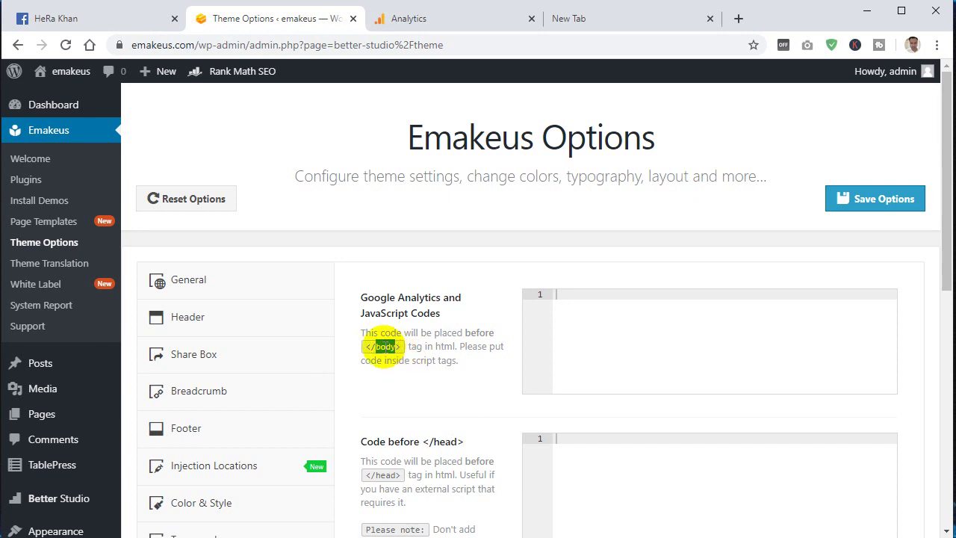
drag(365, 297, 569, 321)
right_click(571, 293)
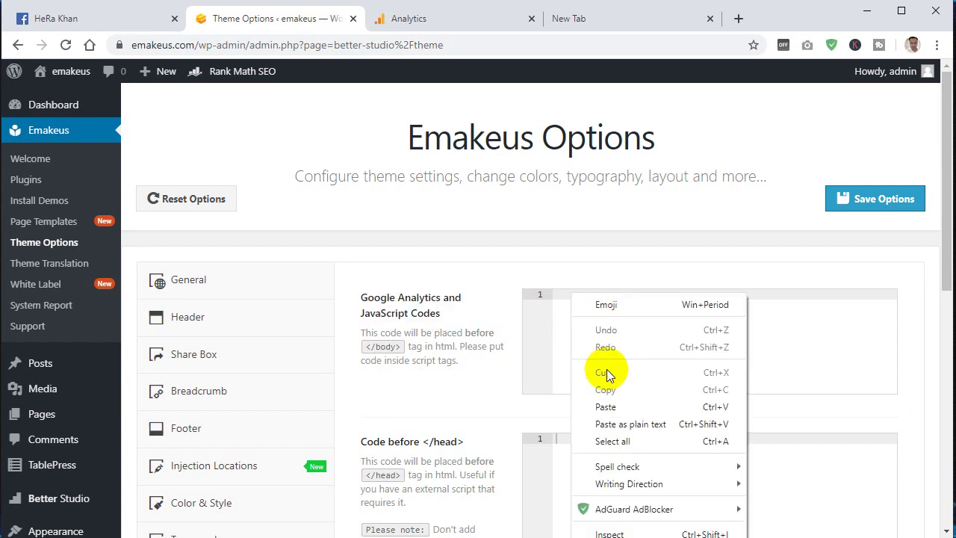
click(618, 409)
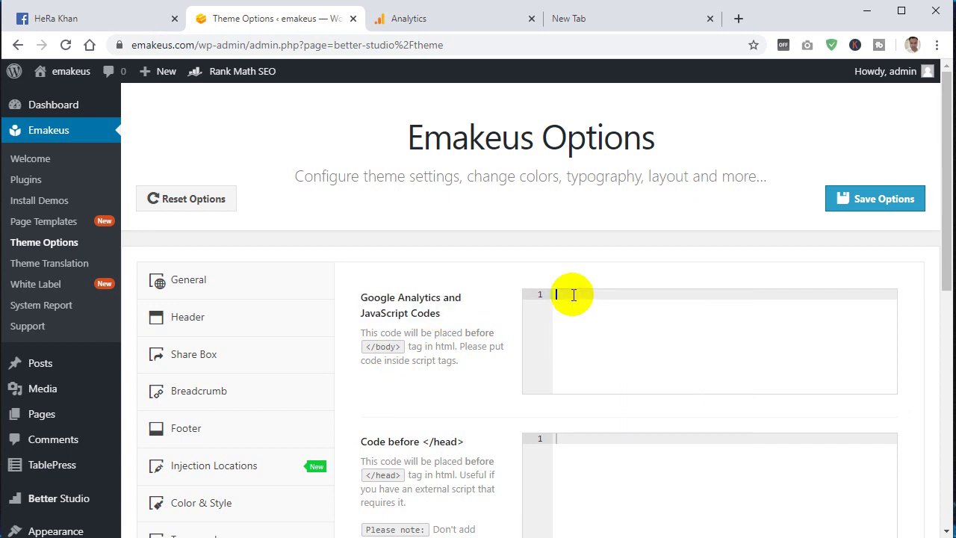
key(ctrl+v)
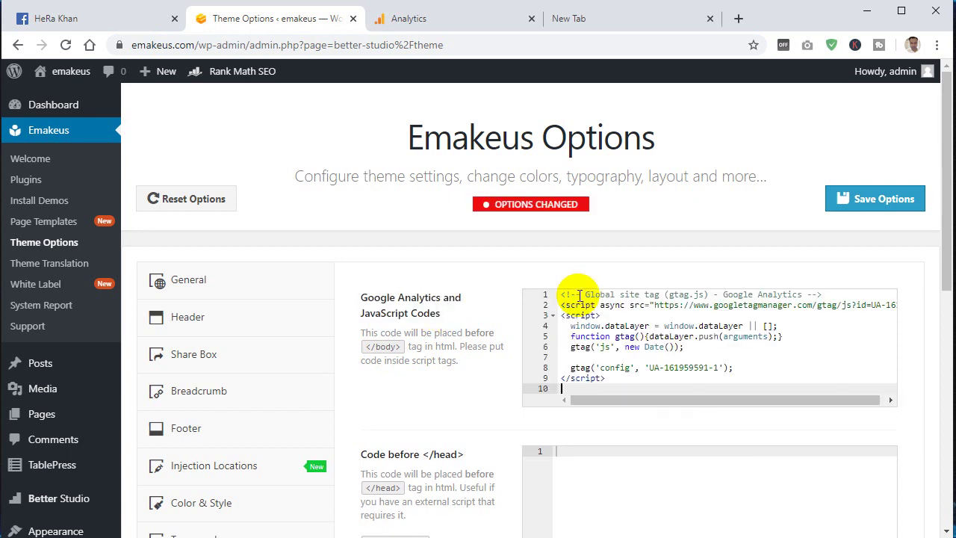
click(876, 200)
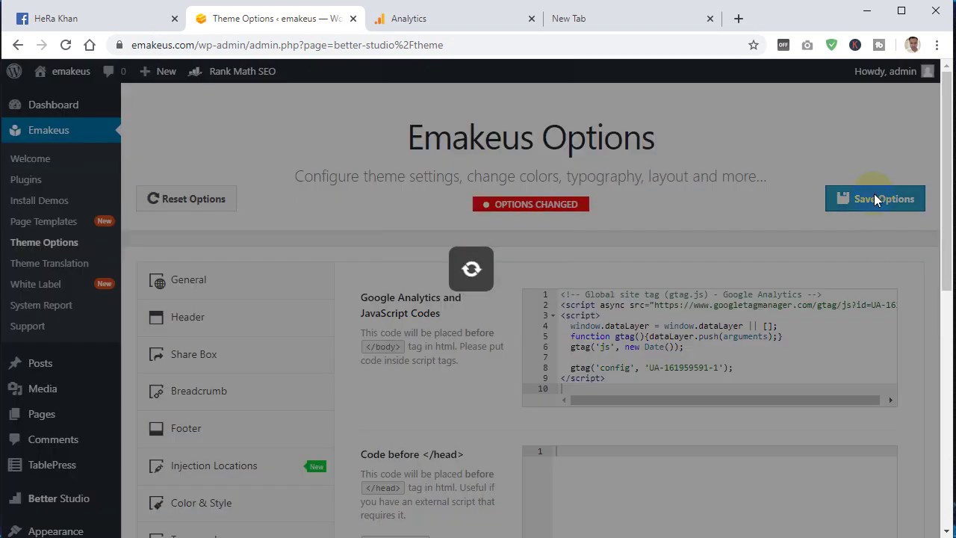
- Switch back to Google Analytics and examine the Realtime Overview report for active users on the site
click(437, 19)
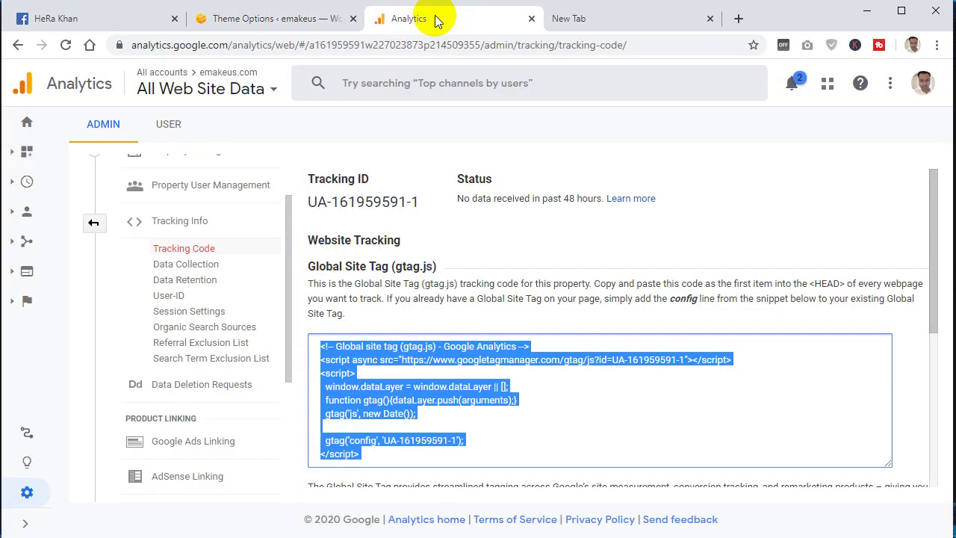
scroll(322, 460, down, 4)
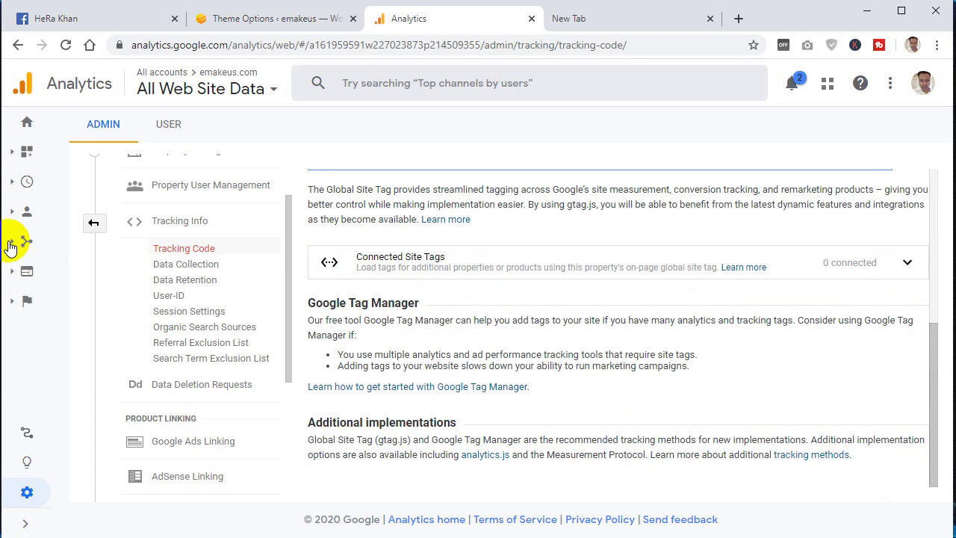
click(29, 182)
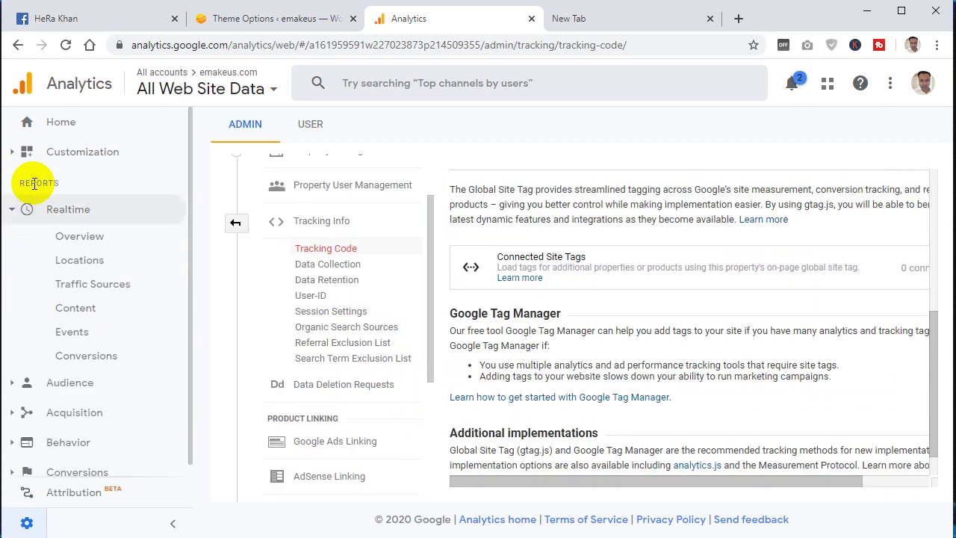
click(82, 237)
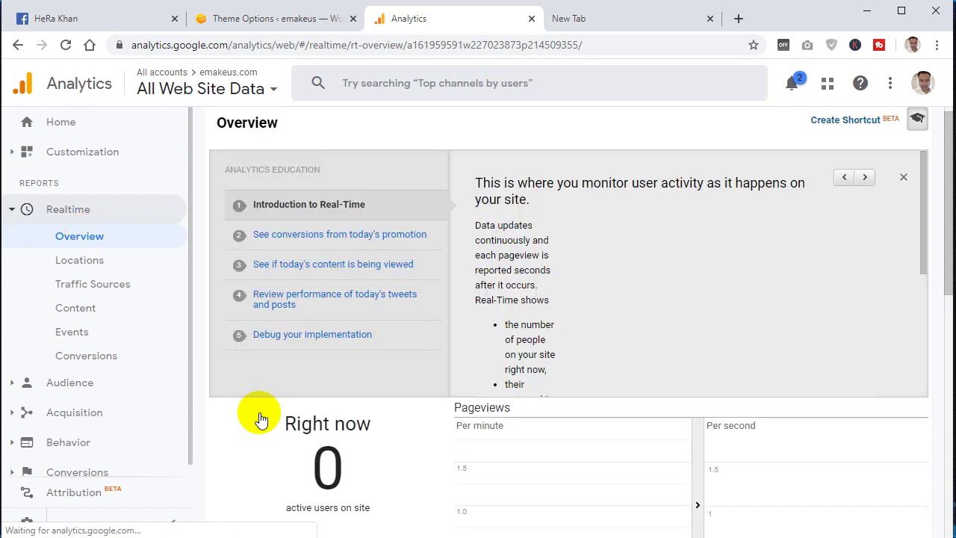
scroll(263, 424, down, 3)
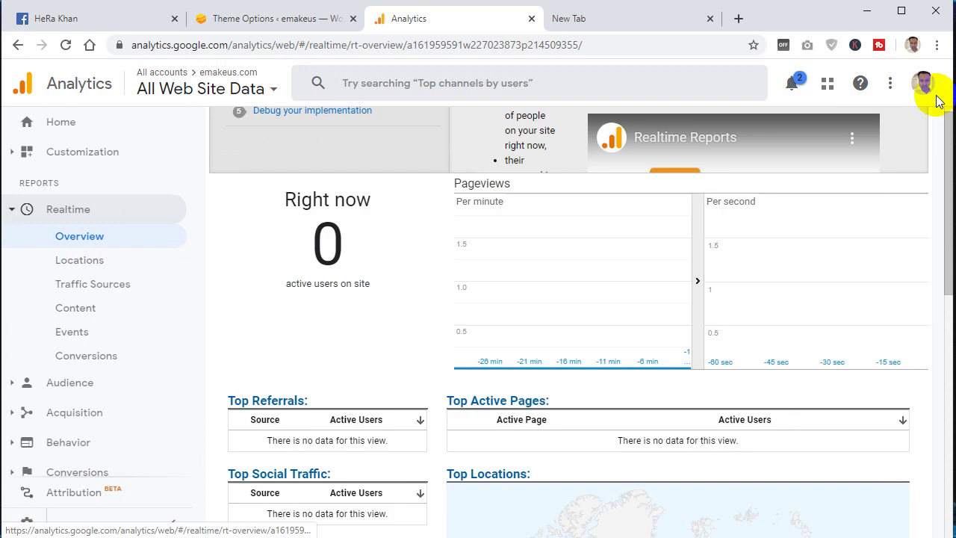
scroll(924, 199, up, 2)
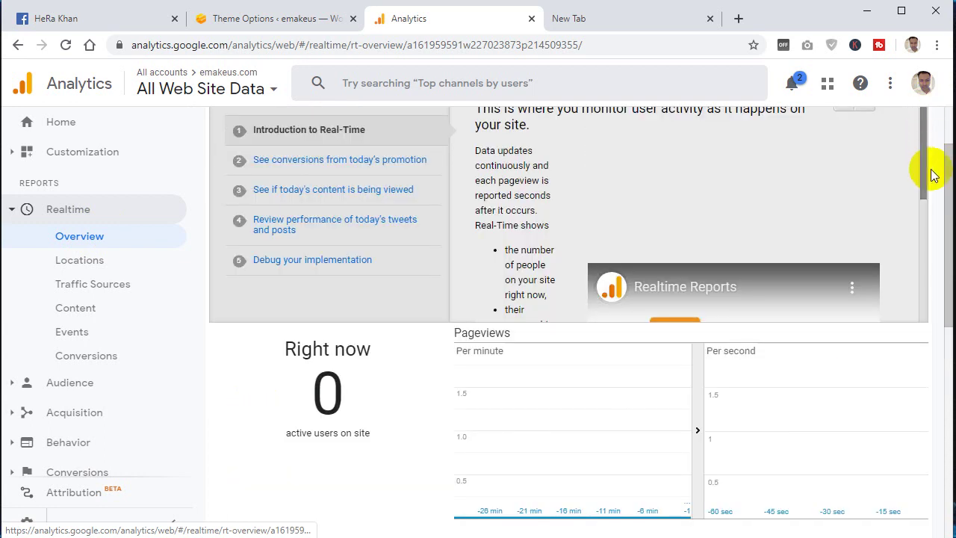
scroll(932, 176, up, 1)
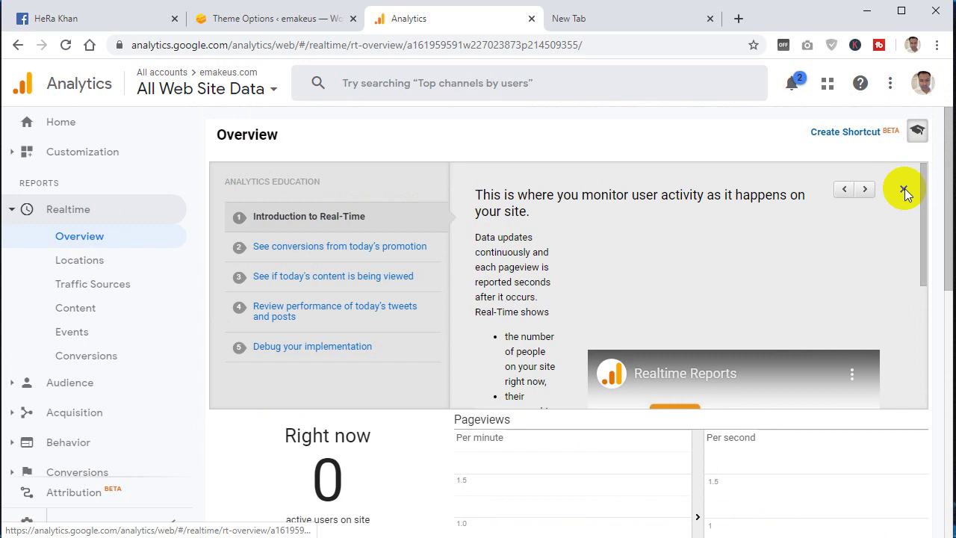
- Switch to the WordPress admin and open the live emakeus.com site in a new browser tab
click(267, 18)
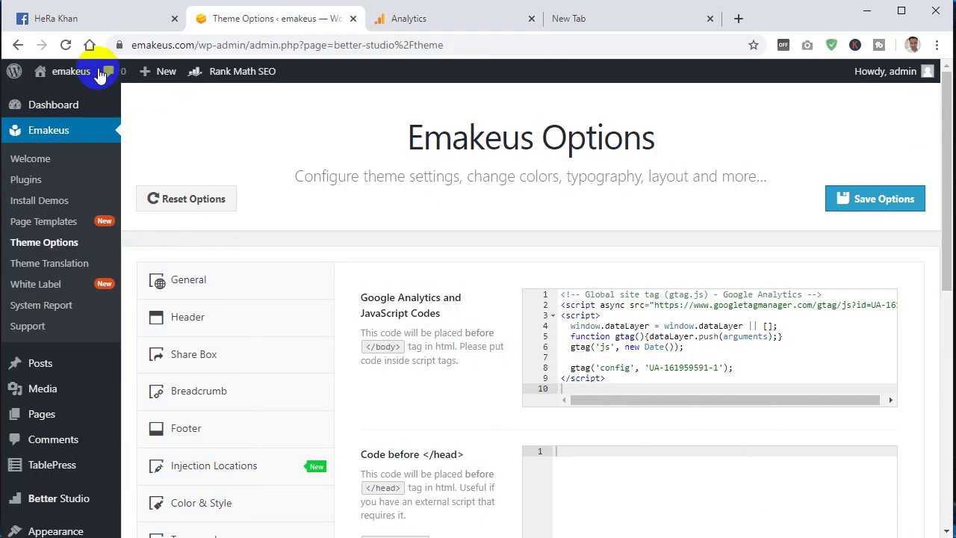
mouse_move(79, 76)
right_click(70, 97)
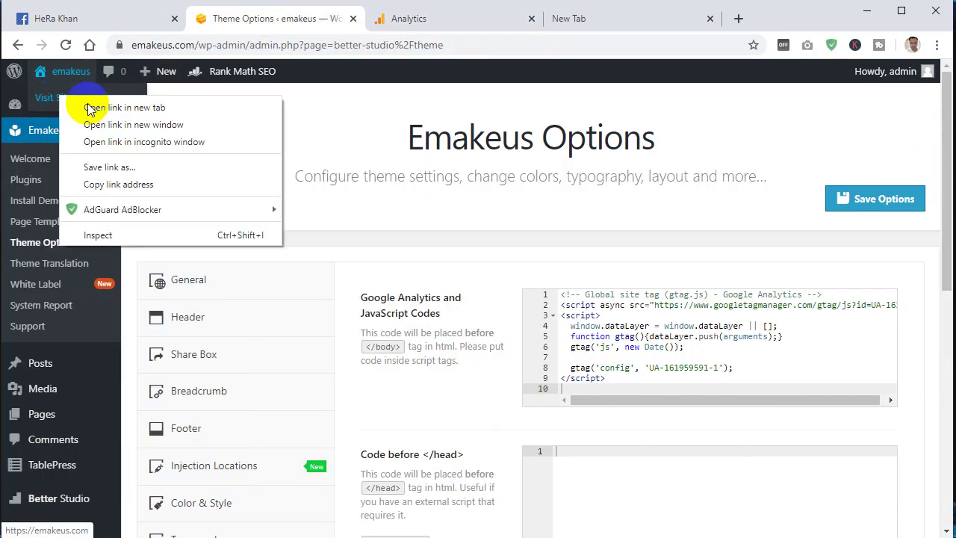
click(112, 106)
click(360, 17)
click(558, 20)
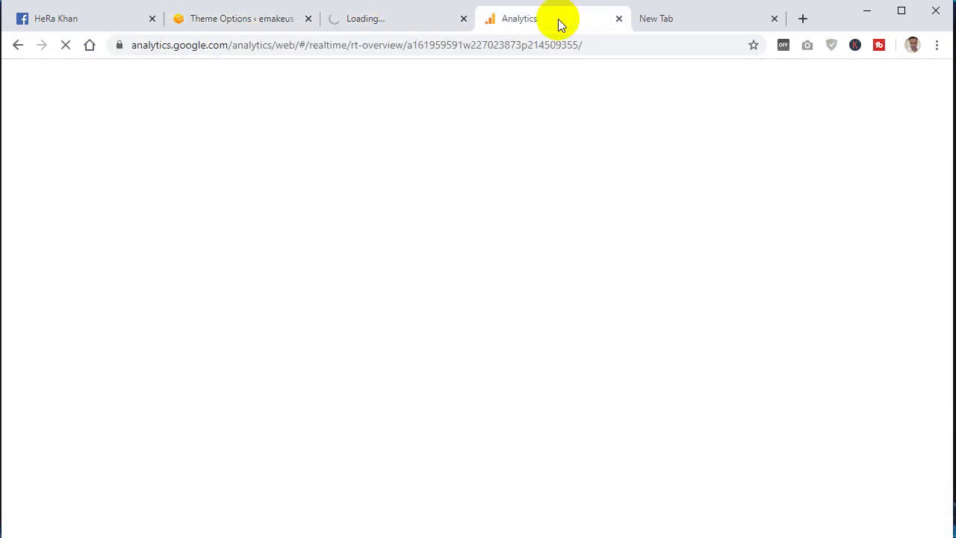
click(386, 21)
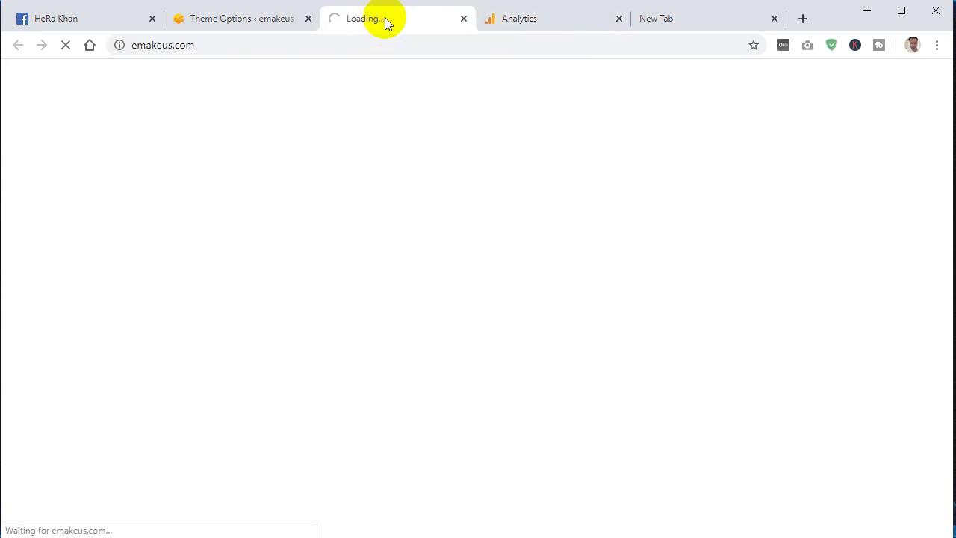
- Return to Google Analytics, dismiss the error message, and check the Realtime Overview for active users once the emakeus.com homepage has loaded
click(525, 20)
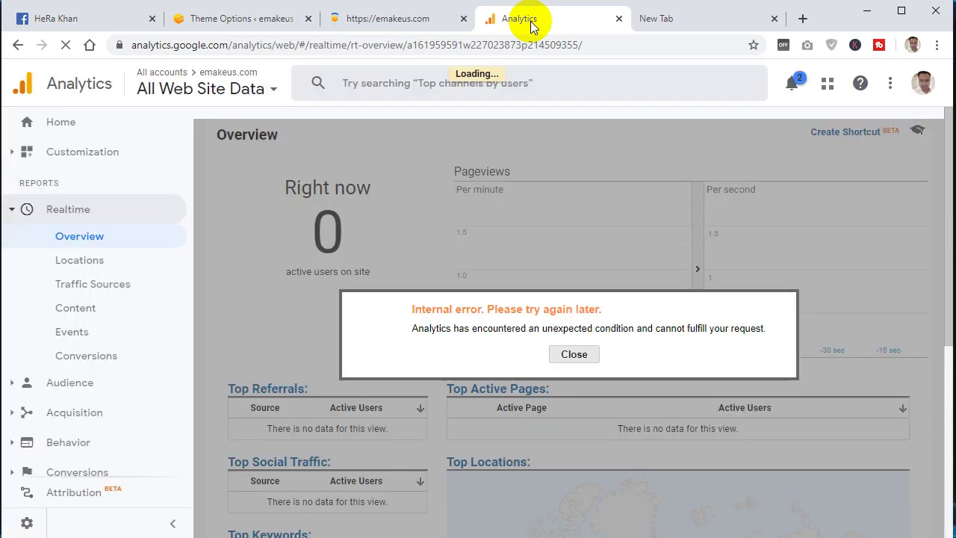
click(575, 355)
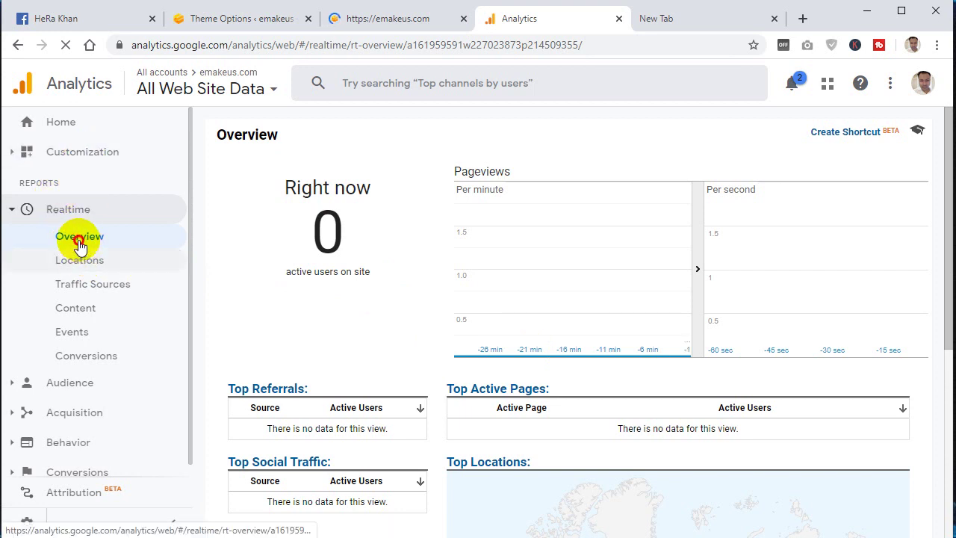
click(383, 23)
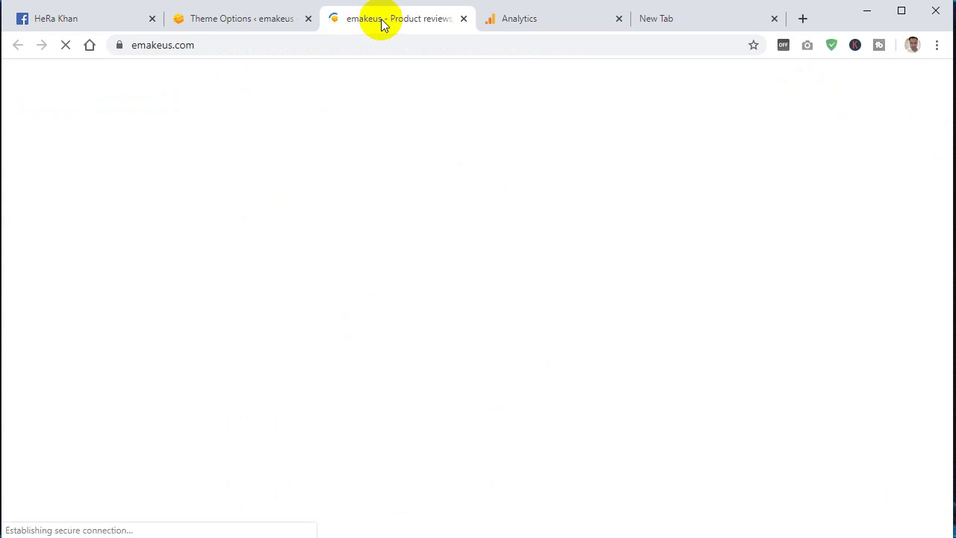
click(517, 23)
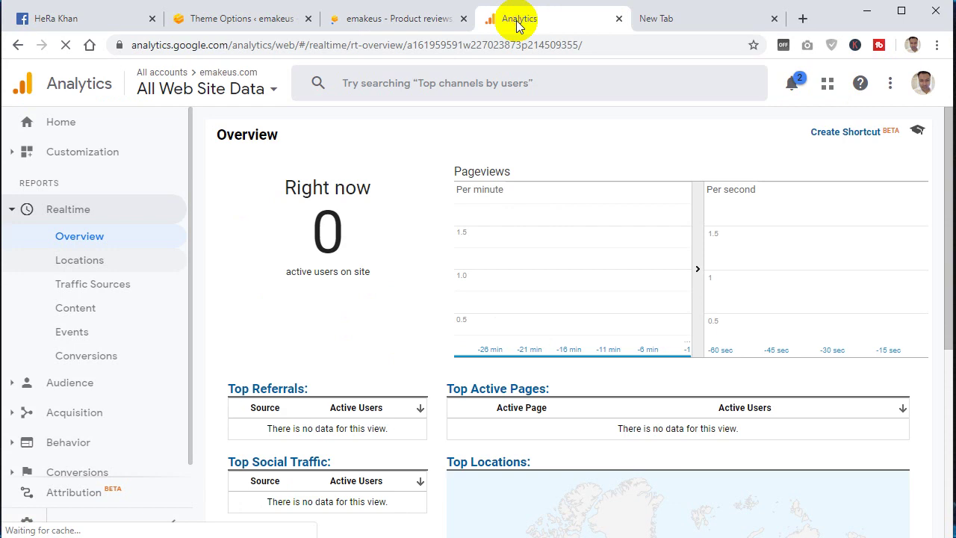
click(392, 20)
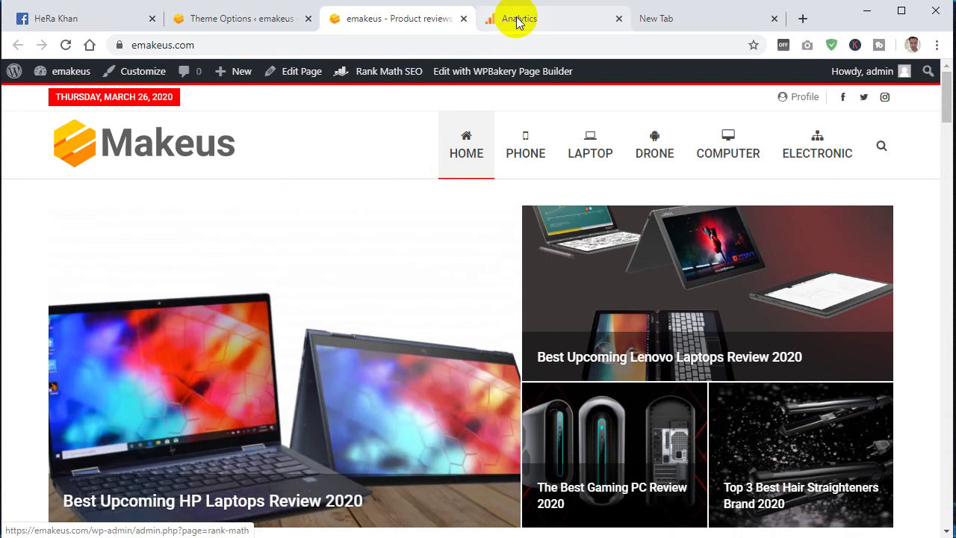
click(543, 24)
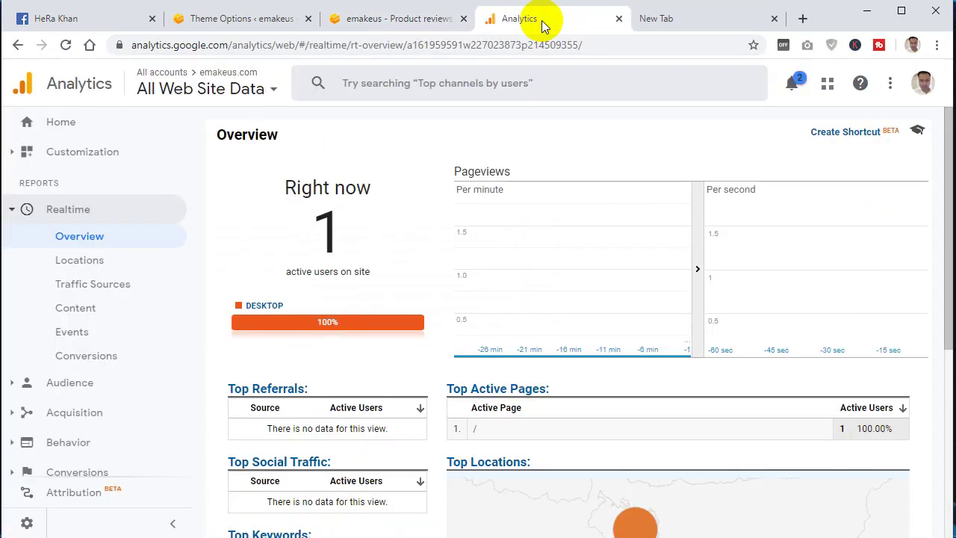
drag(363, 225, 104, 253)
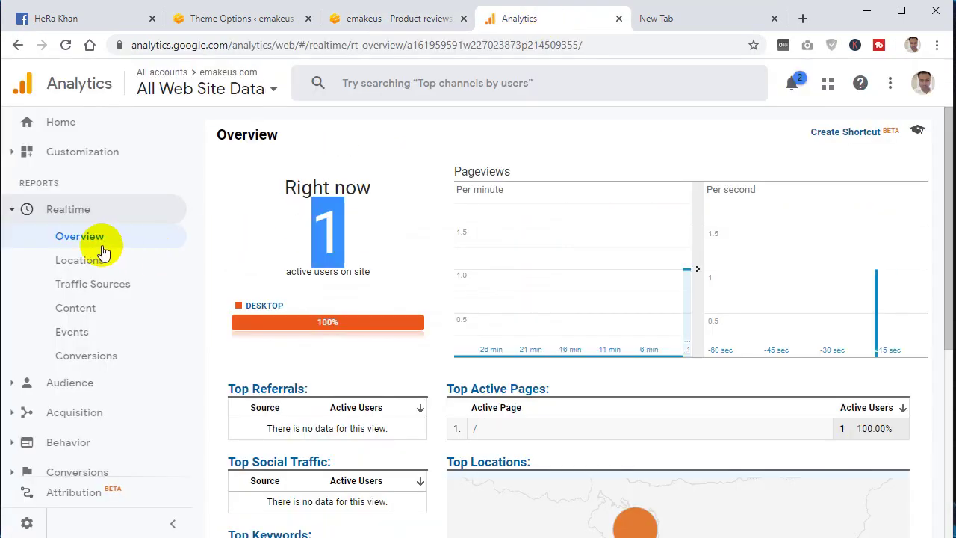
click(75, 247)
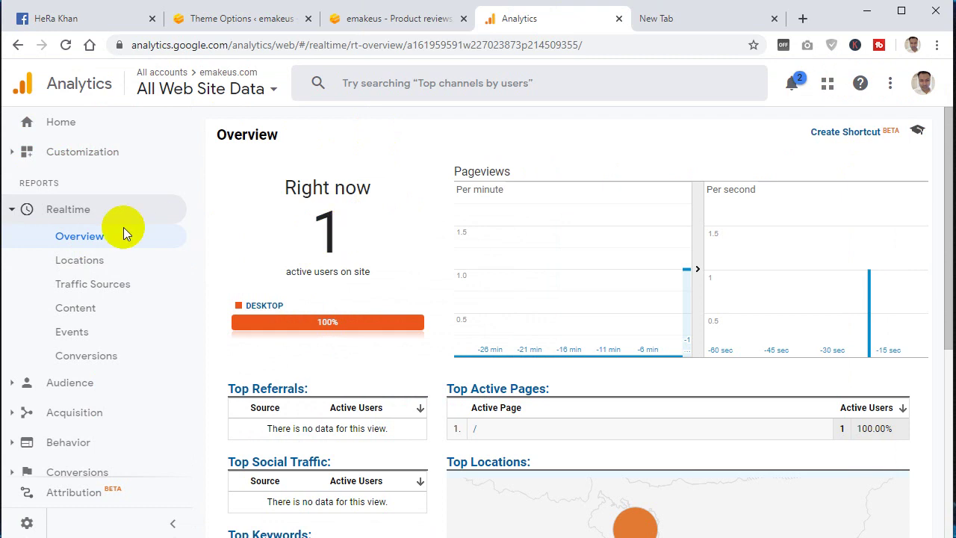
- Examine the Realtime Locations report for active users by country and on the map, and collapse the Realtime reports
click(81, 265)
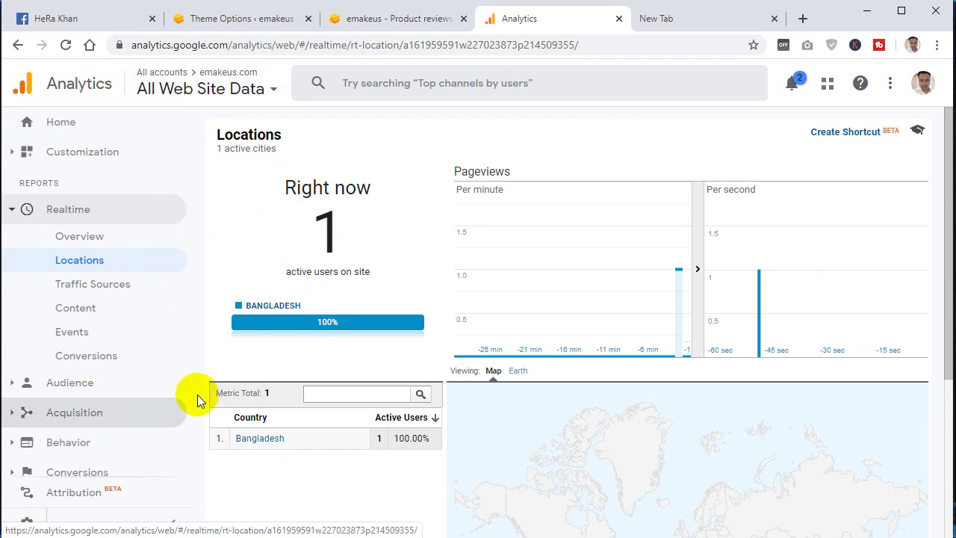
scroll(153, 515, down, 3)
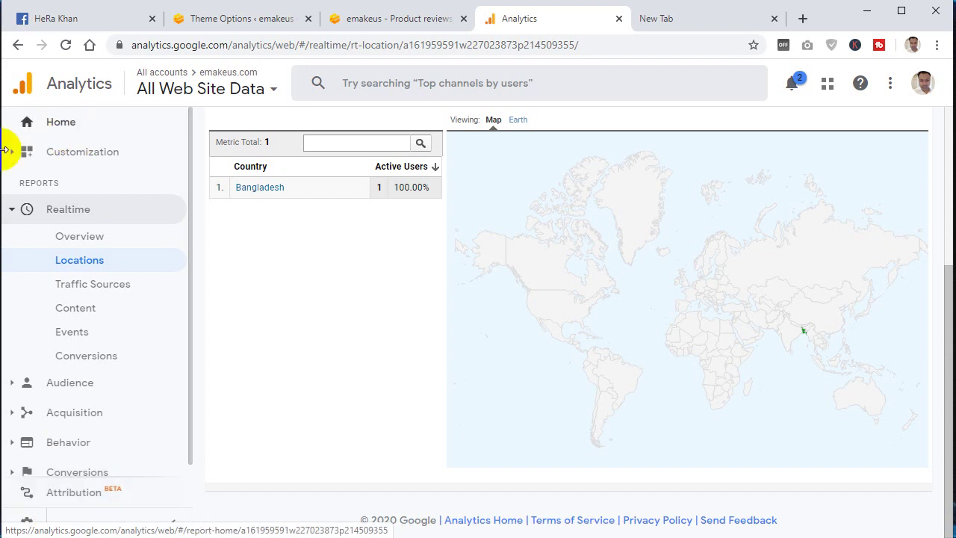
click(12, 213)
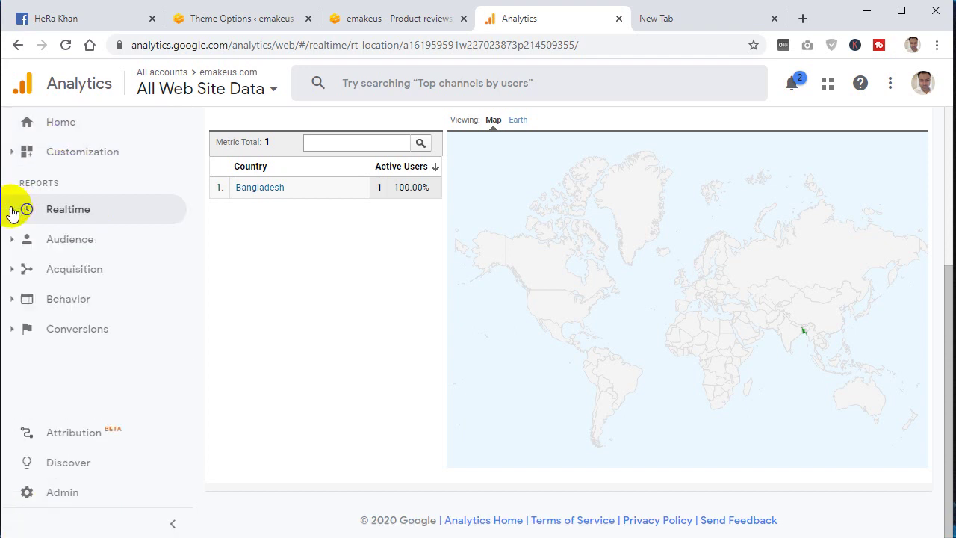
- Open Account User Management for the emakeus account in the Admin settings and try to add user groups
click(73, 500)
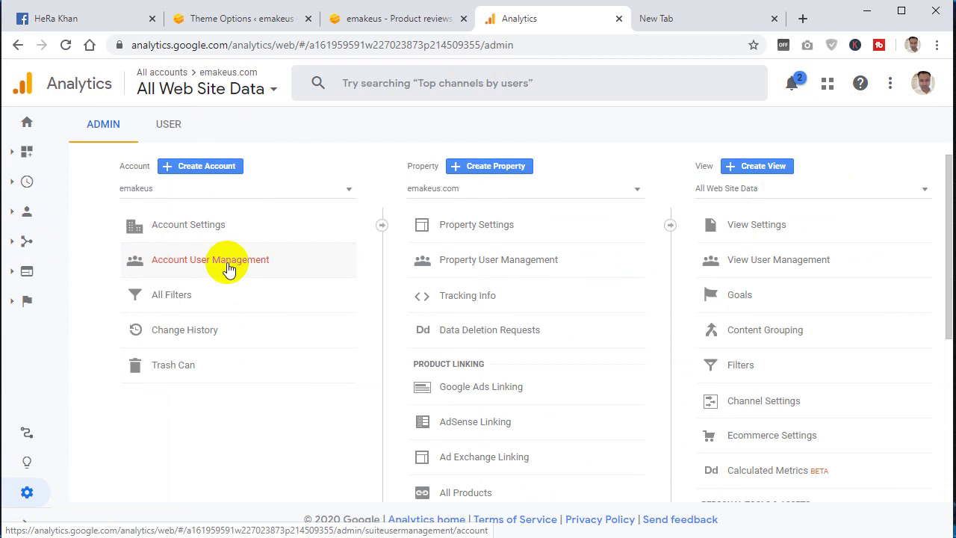
click(229, 267)
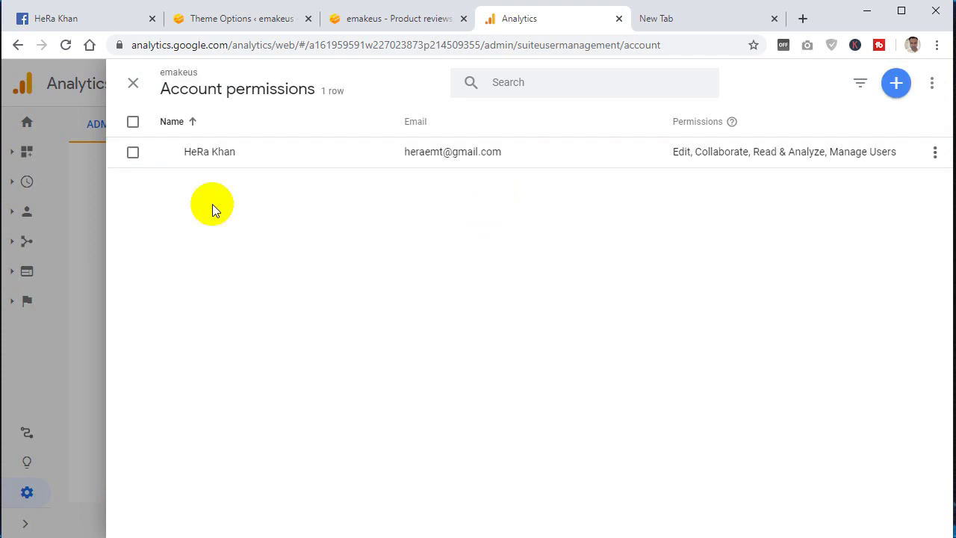
click(899, 86)
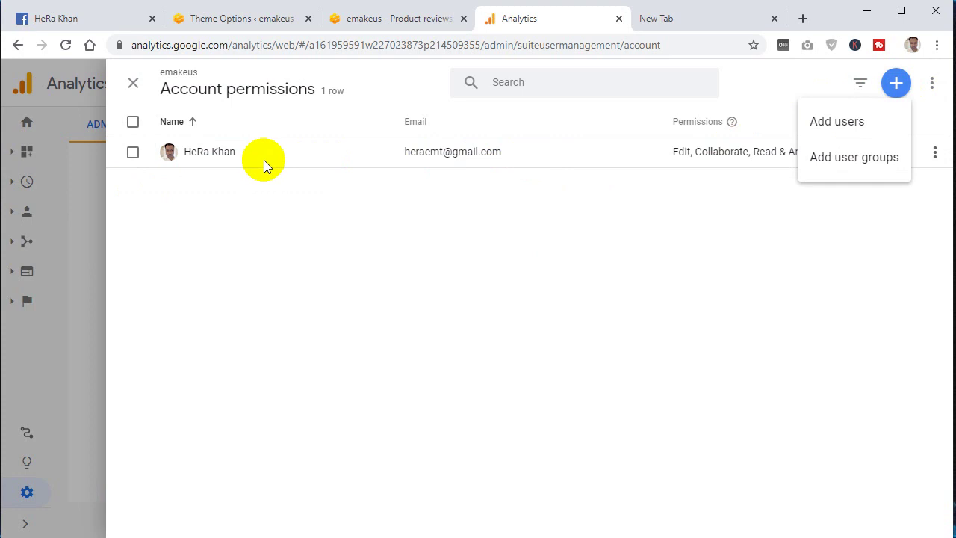
click(836, 159)
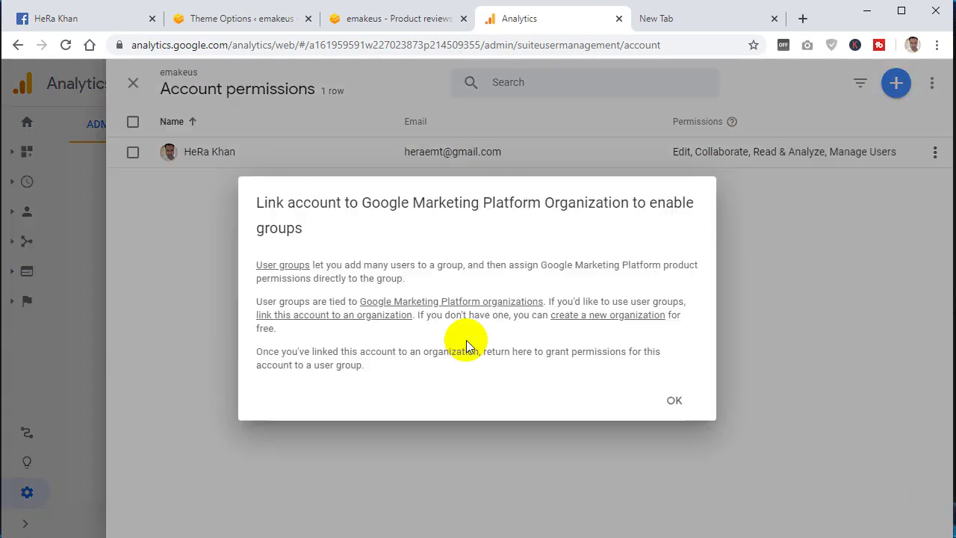
click(669, 400)
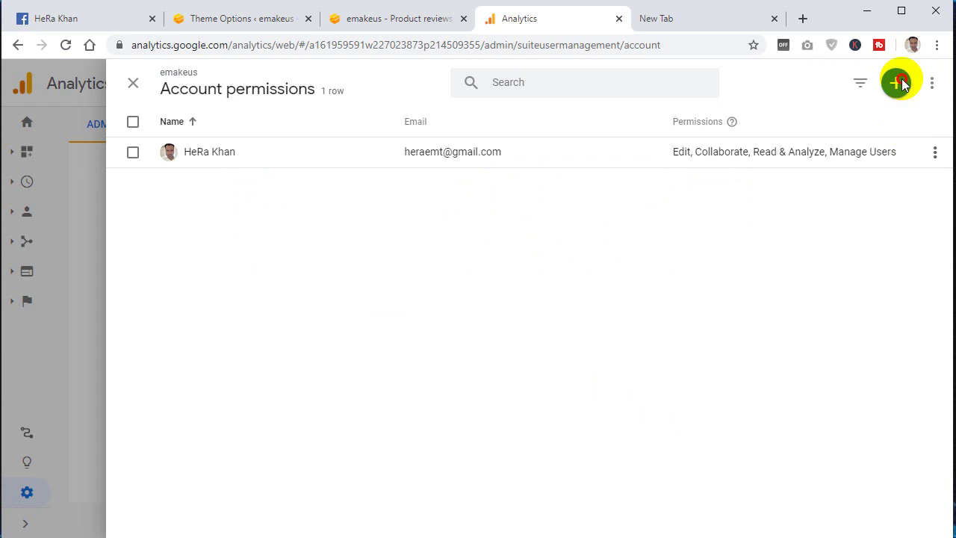
- Open the form for adding users to the emakeus account and review its email field and permission options
click(898, 82)
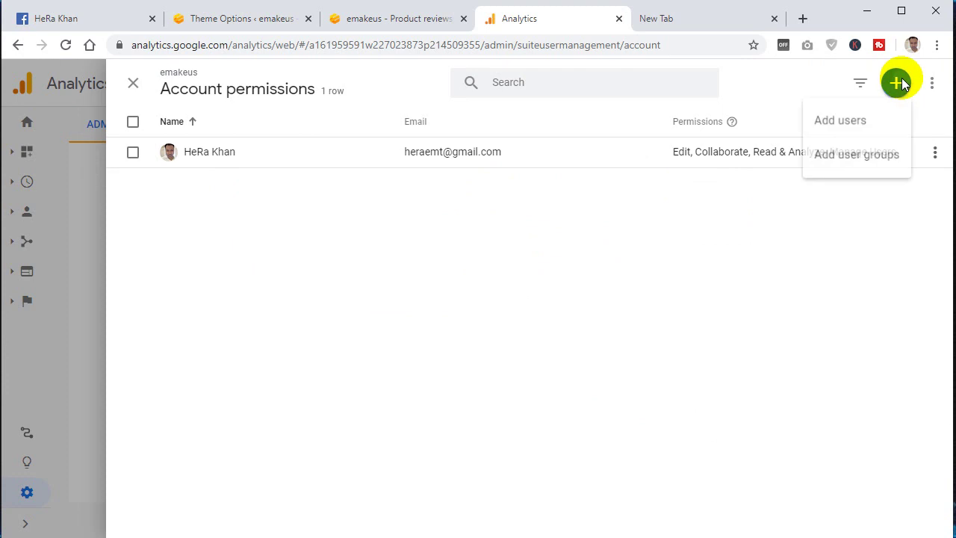
click(837, 123)
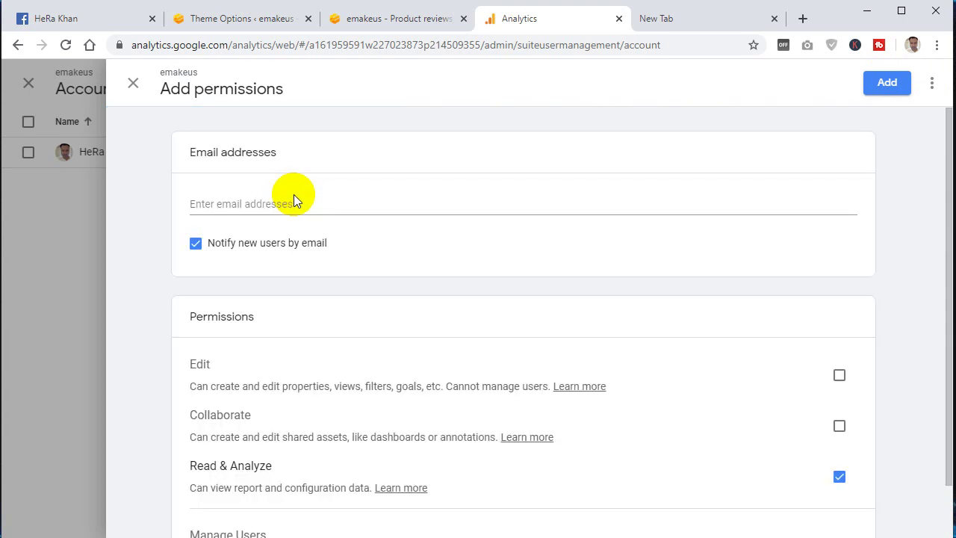
click(258, 222)
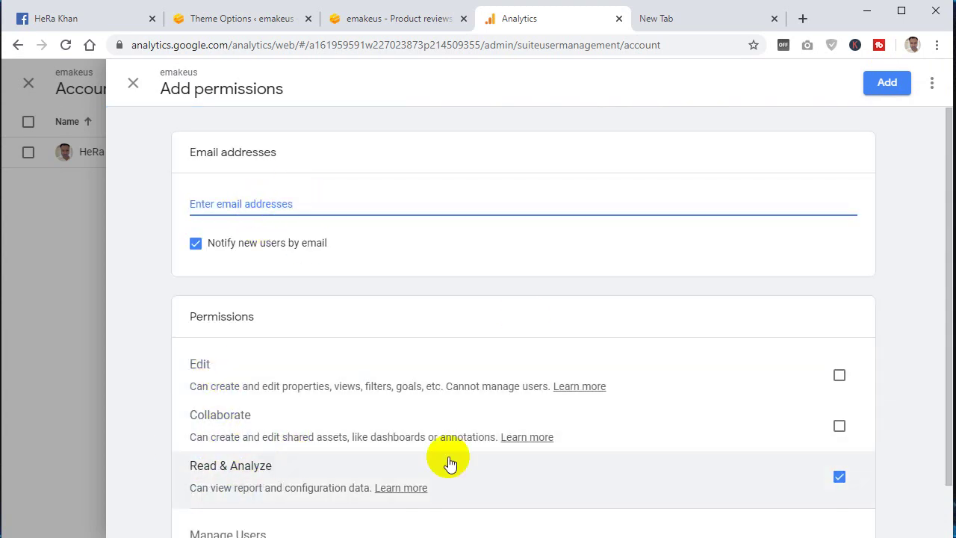
scroll(452, 452, down, 1)
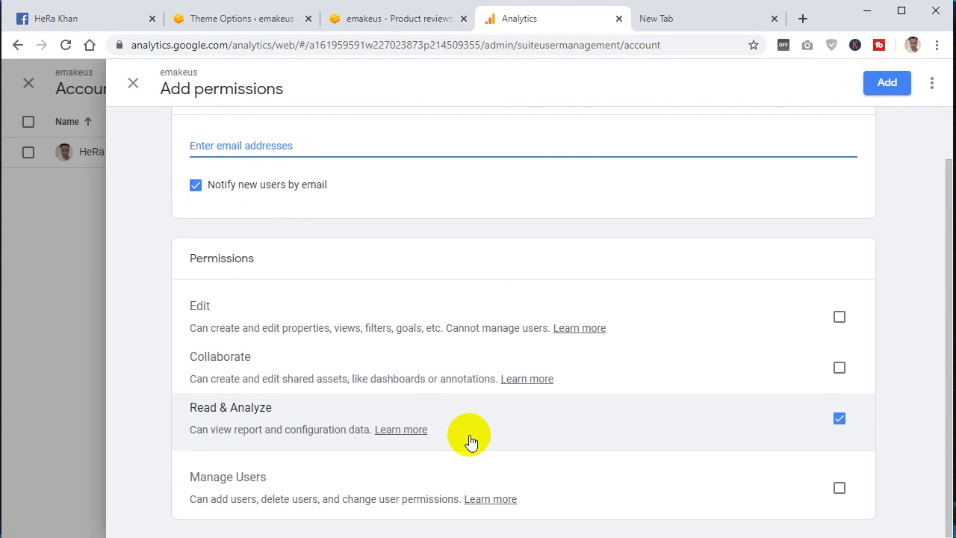